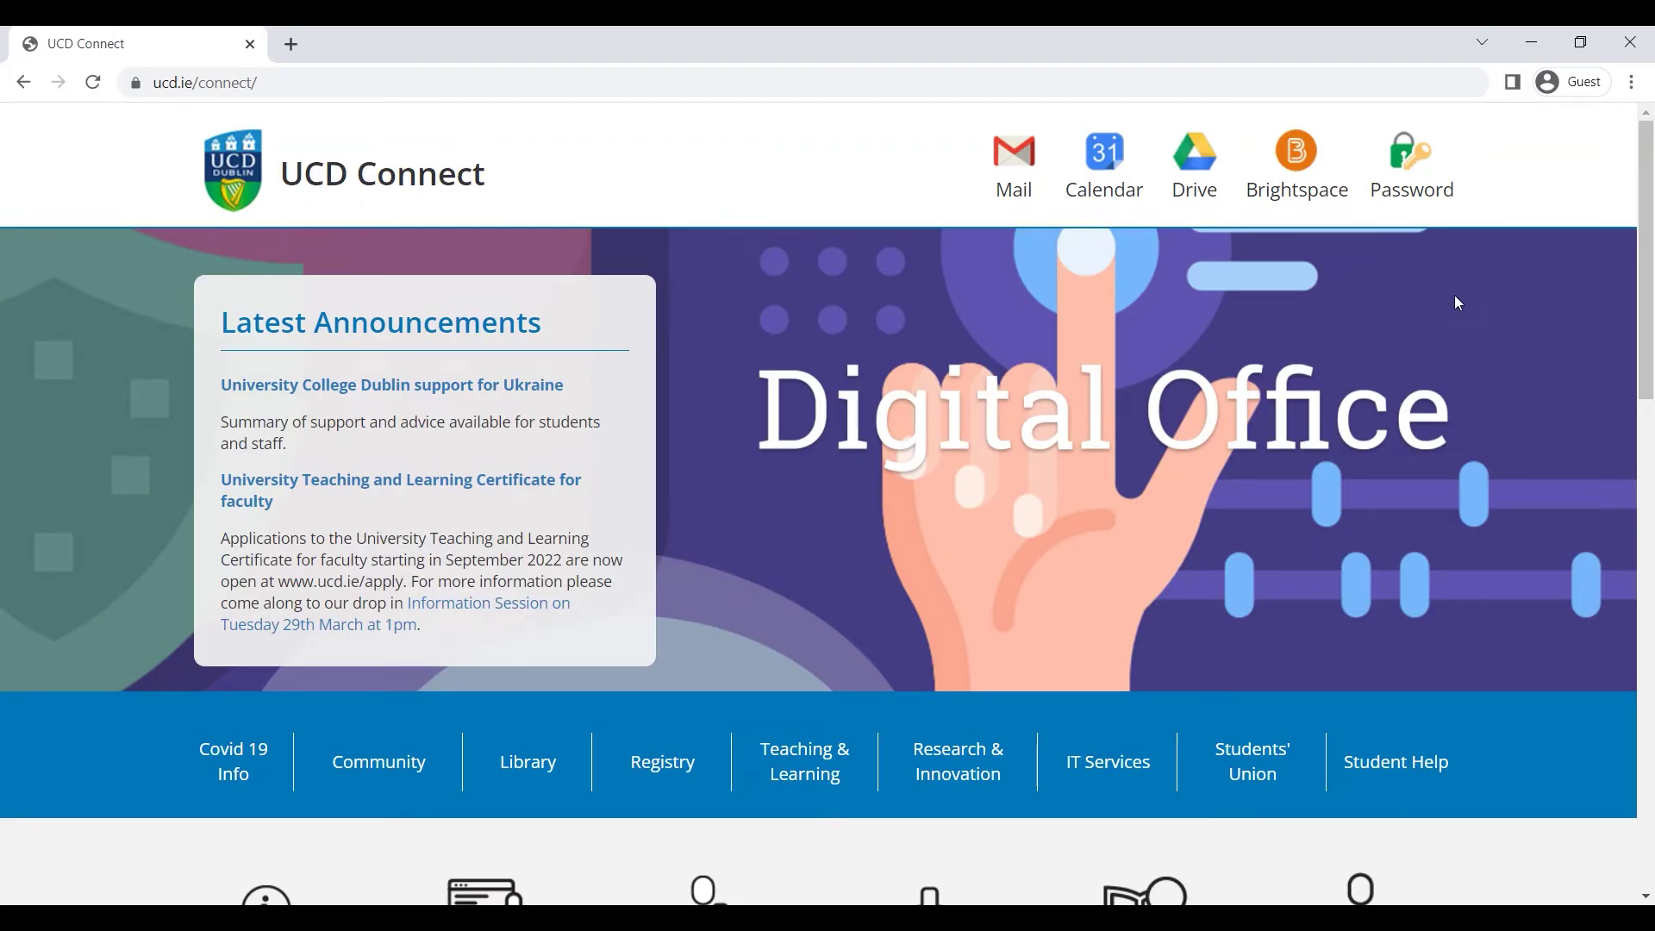
pyautogui.moveTo(1650, 303); pyautogui.dragTo(1651, 427)
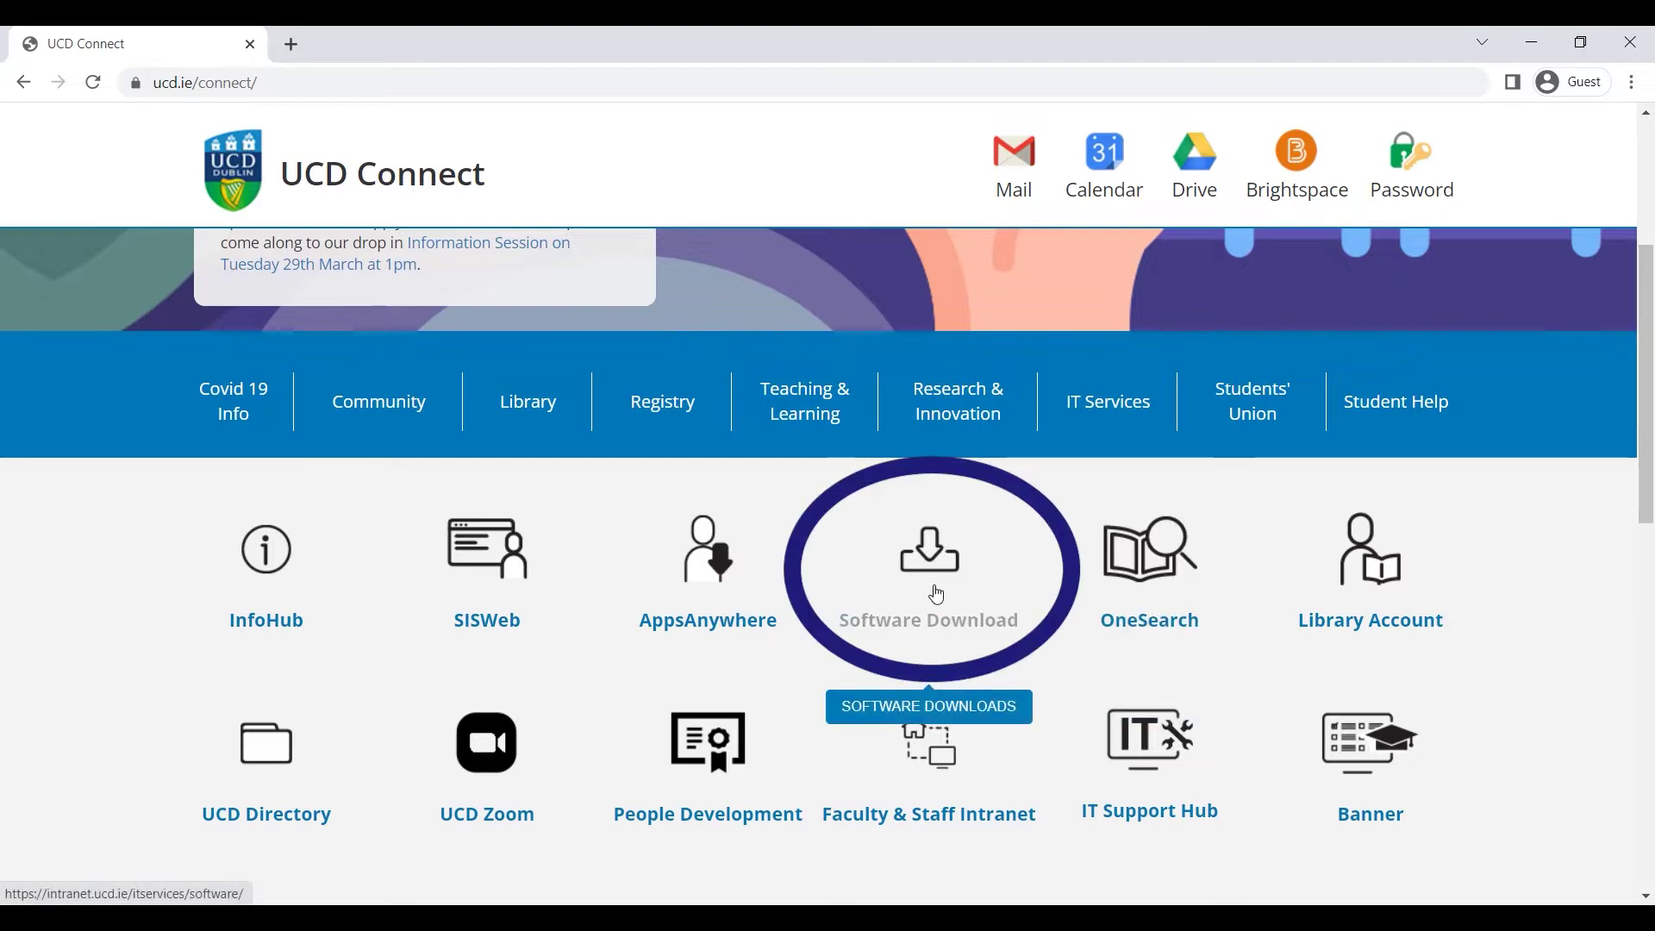
# Step: Open Software Download in a new tab and sign in with intranet username and password
pyautogui.click(935, 591)
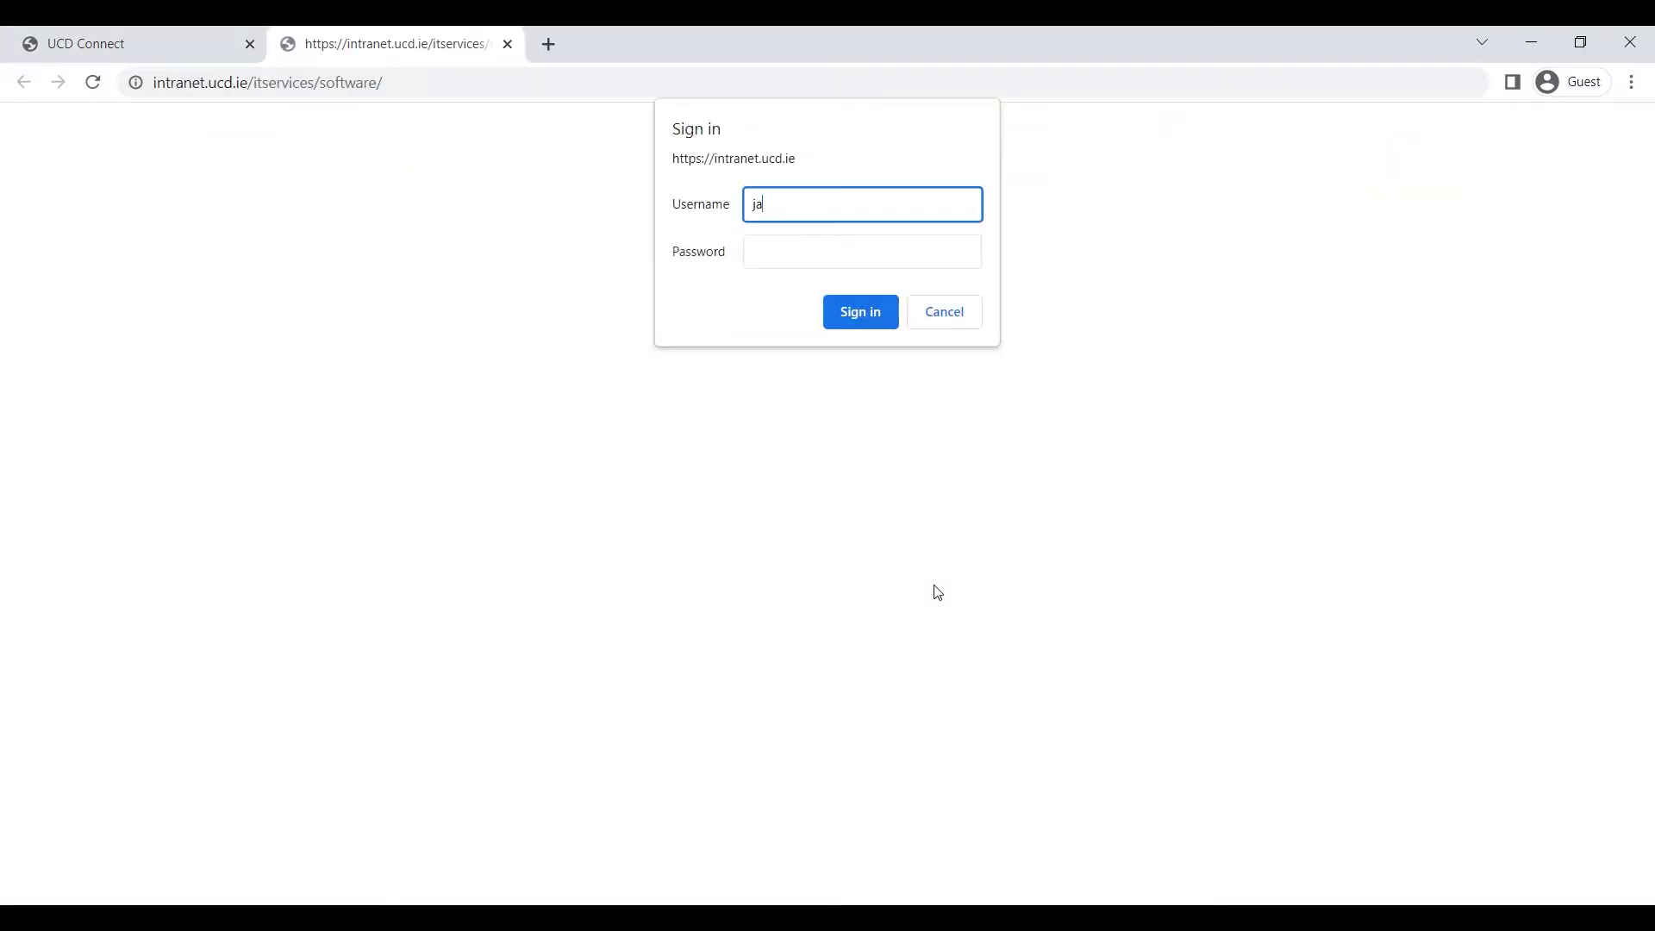
pyautogui.press('Tab')
pyautogui.write('••')
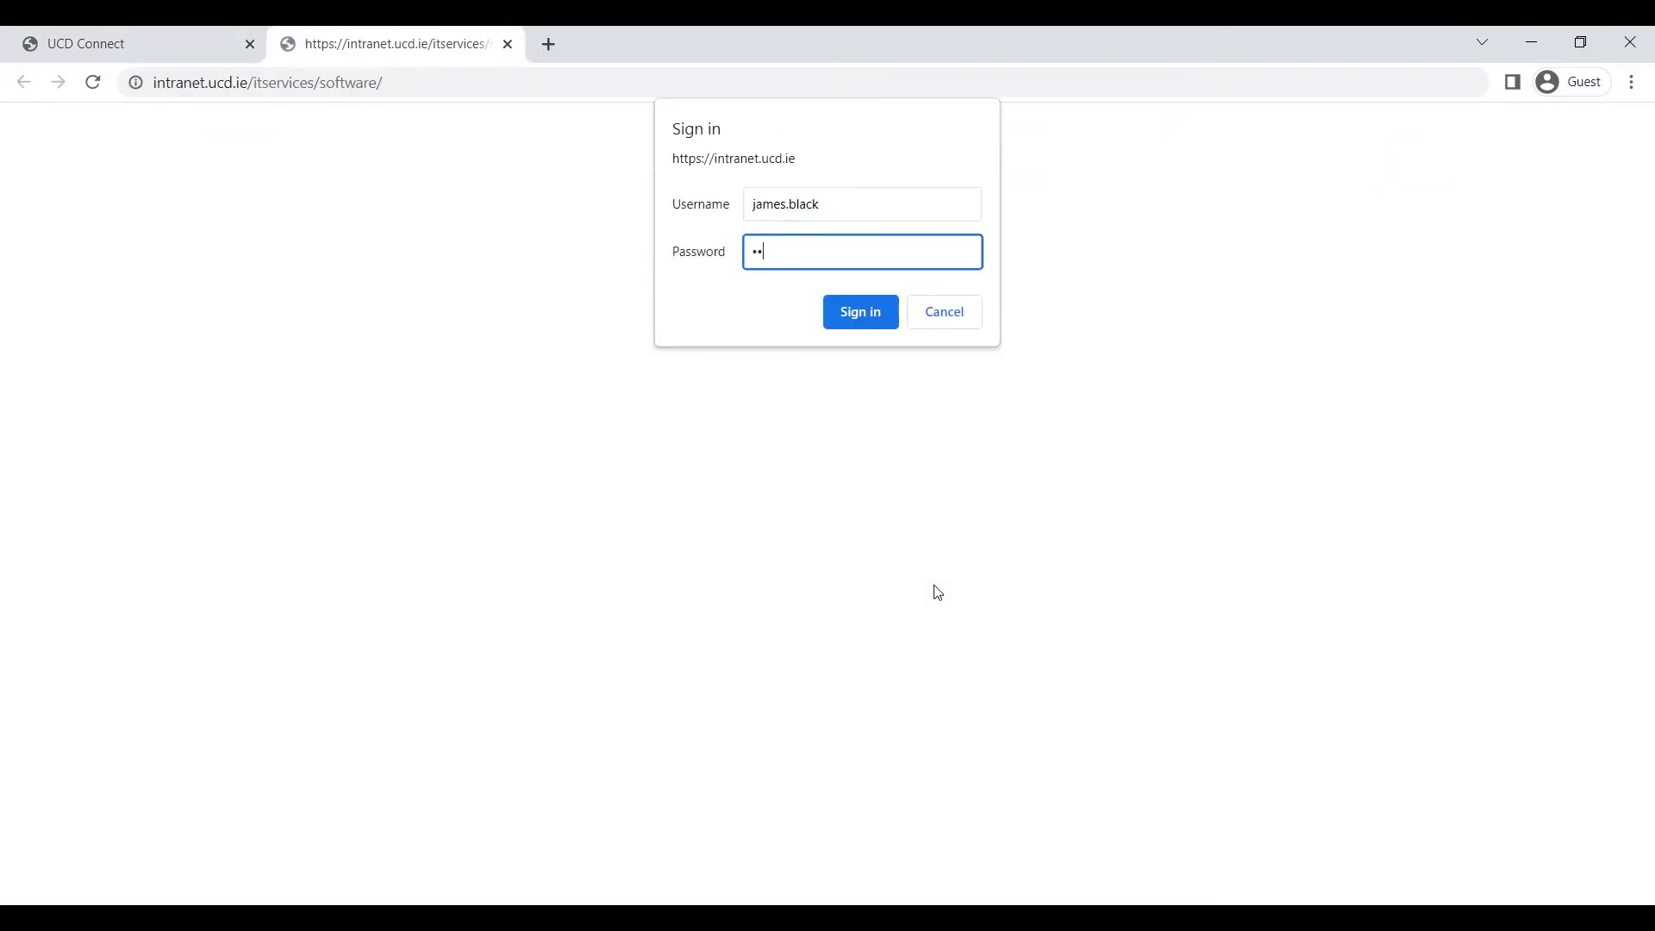
pyautogui.write('••••••••••••')
pyautogui.write('••••')
pyautogui.click(837, 310)
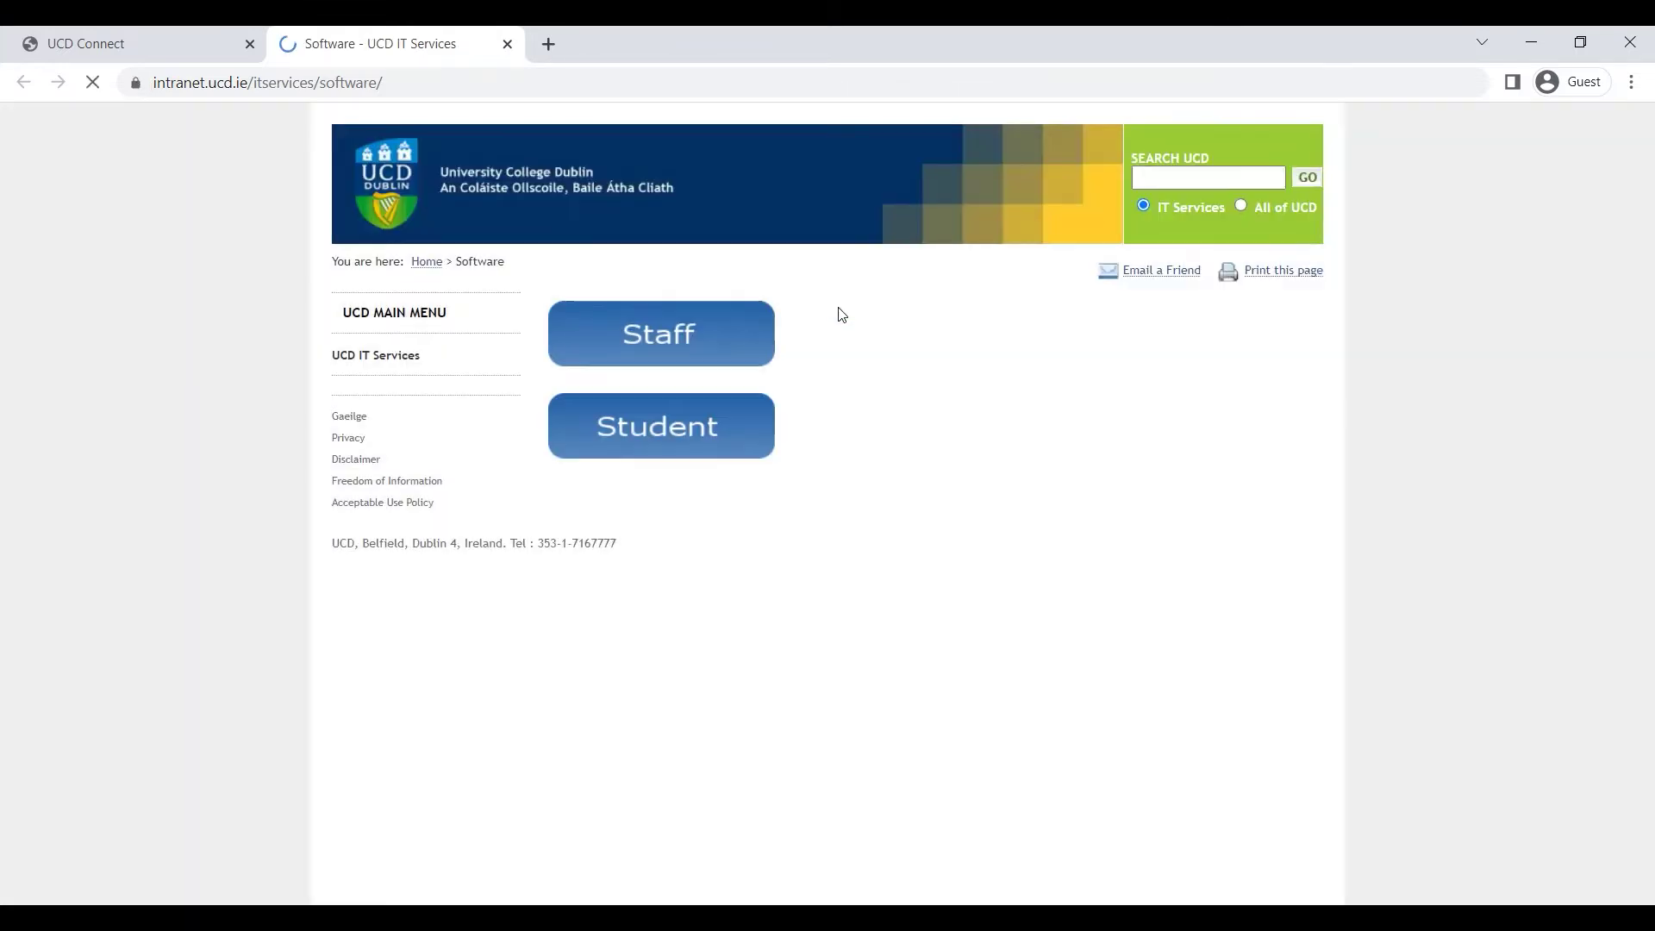
# Step: Open the Staff list of Software Downloads for Windows
pyautogui.click(680, 349)
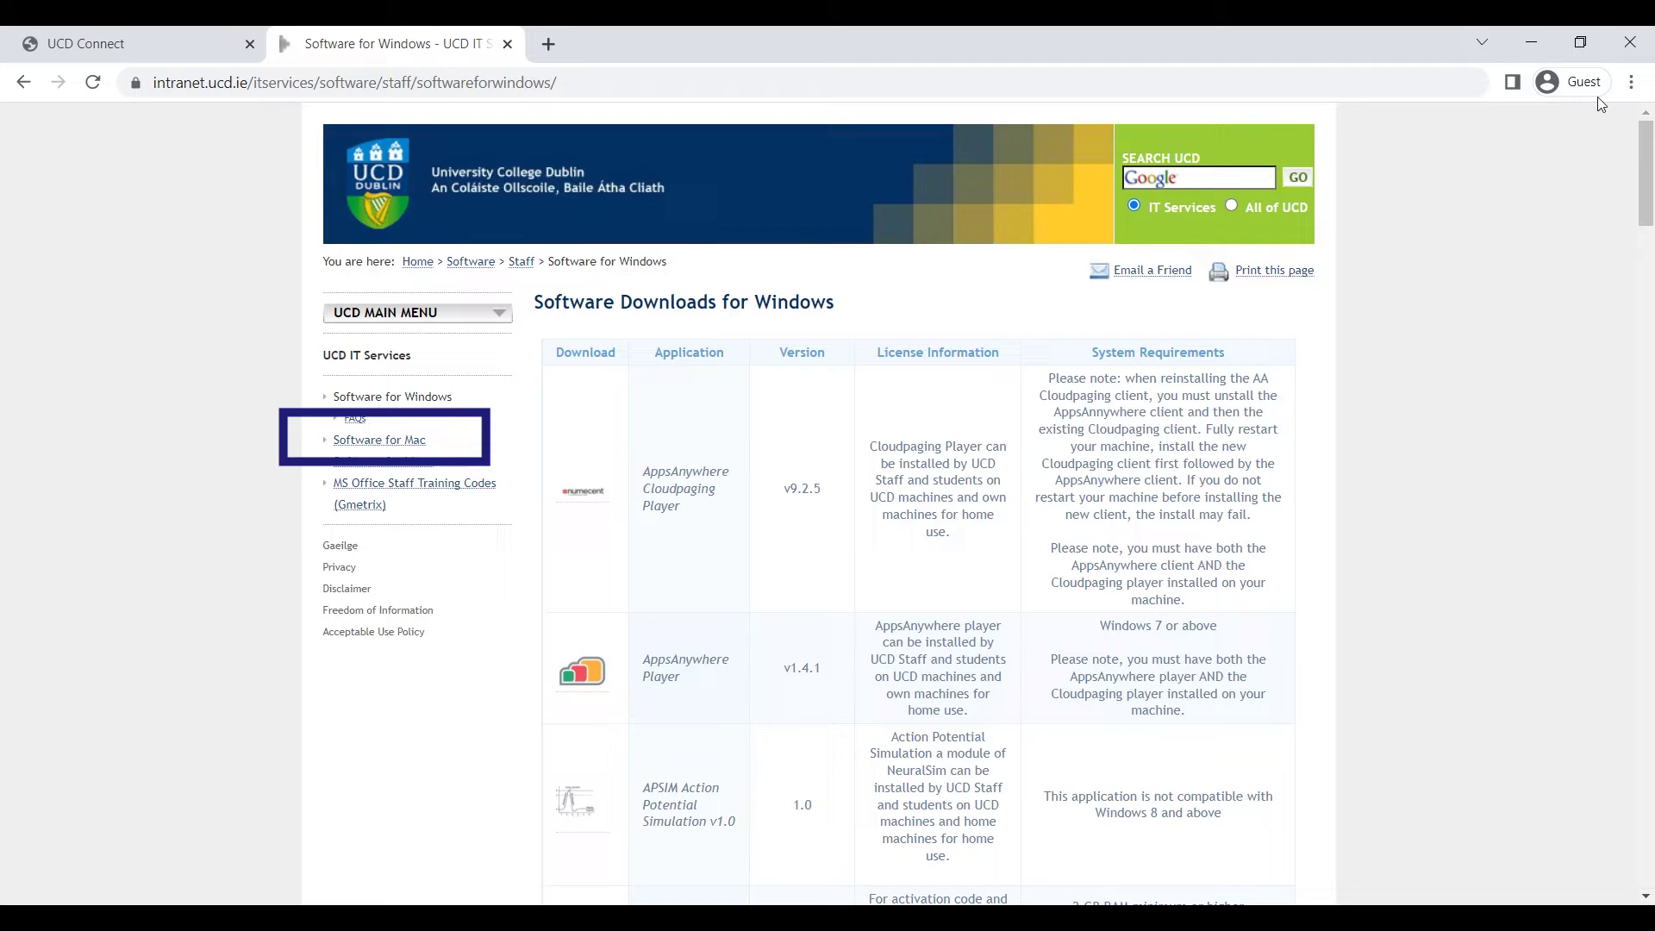
pyautogui.moveTo(1650, 167); pyautogui.dragTo(1650, 344)
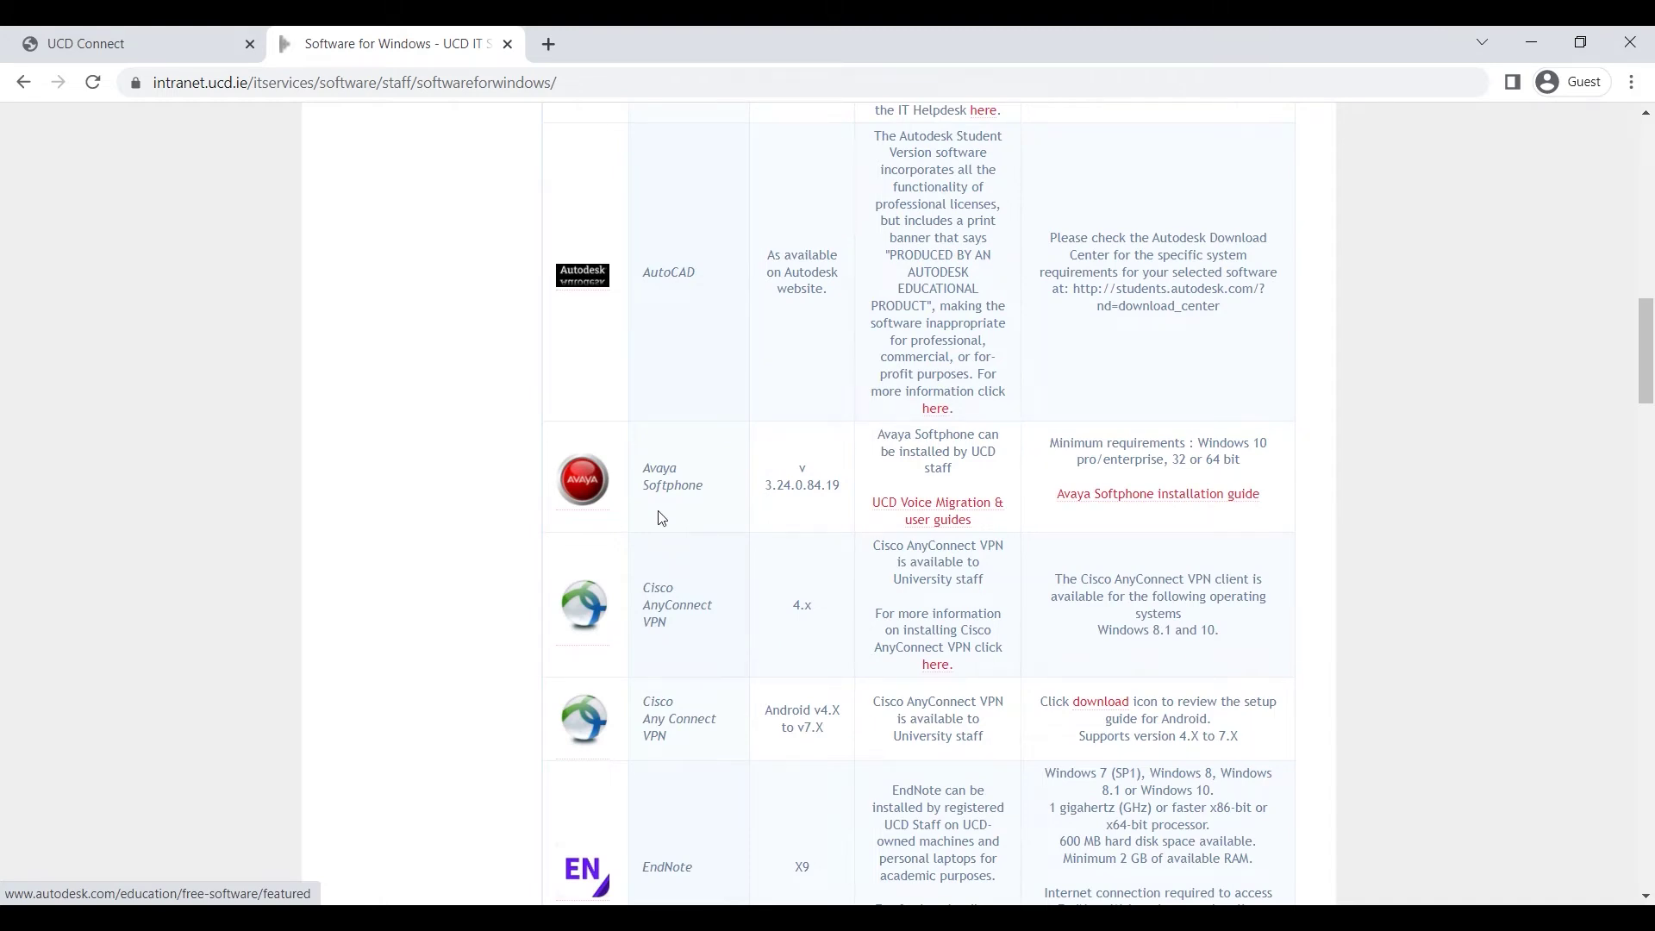
# Step: Download the Avaya Workplace Setup .msi file from the Avaya Softphone entry
pyautogui.click(585, 481)
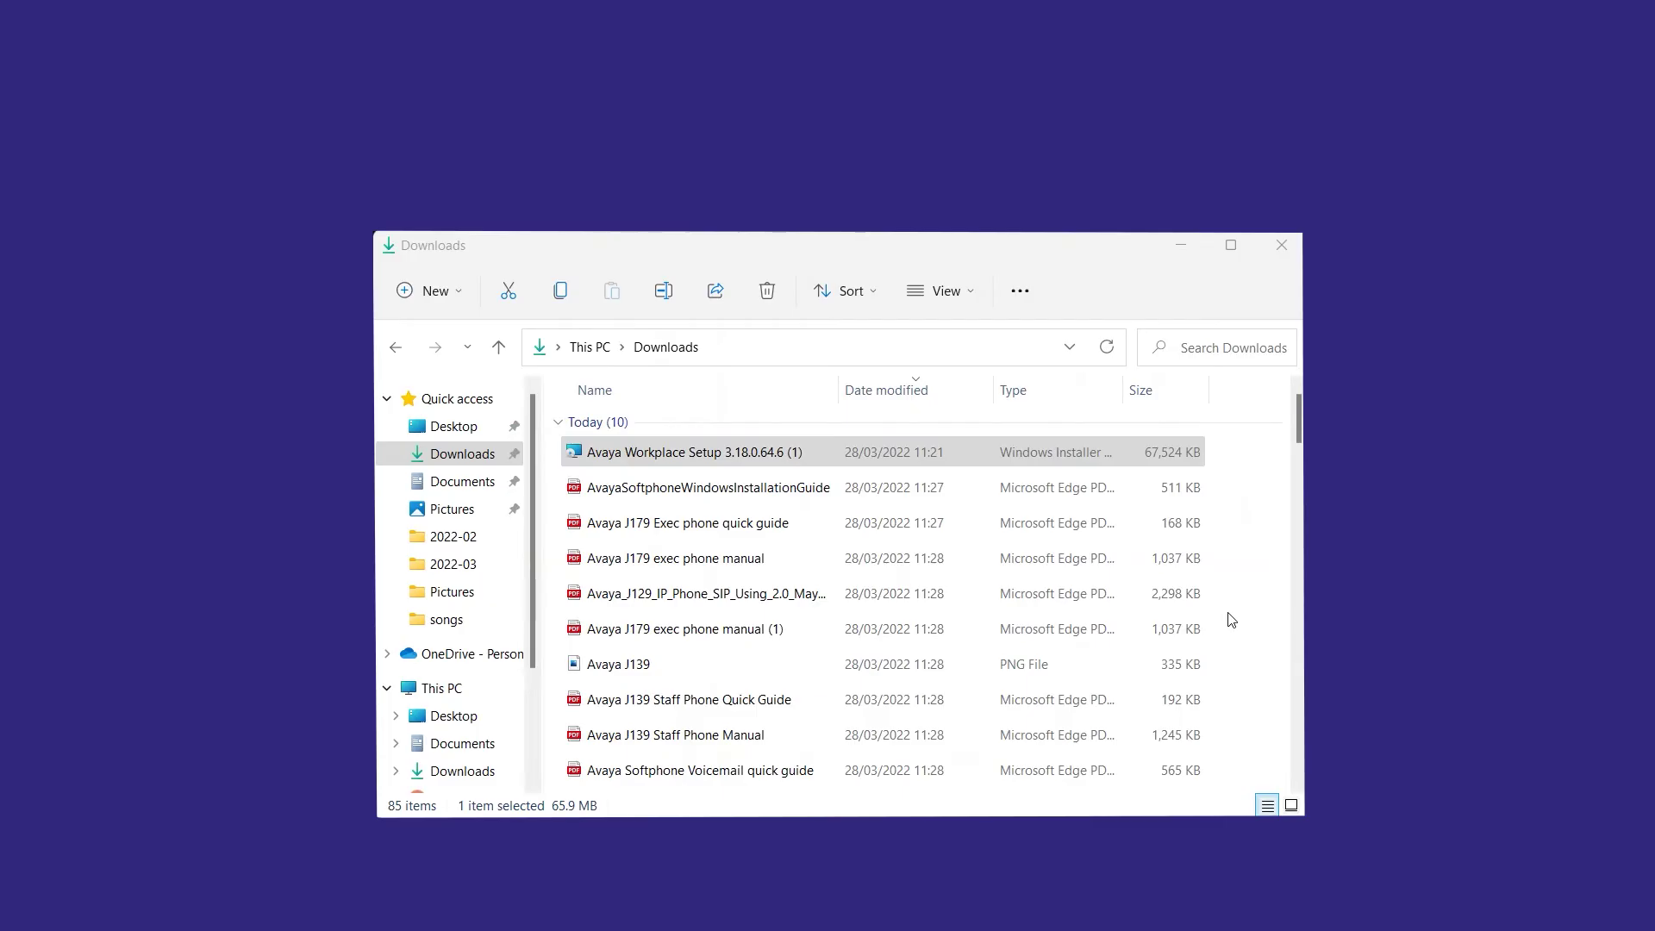
# Step: Run 'Avaya Workplace Setup 3.18.0.64.6 (1)' from the Downloads folder
pyautogui.doubleClick(1012, 460)
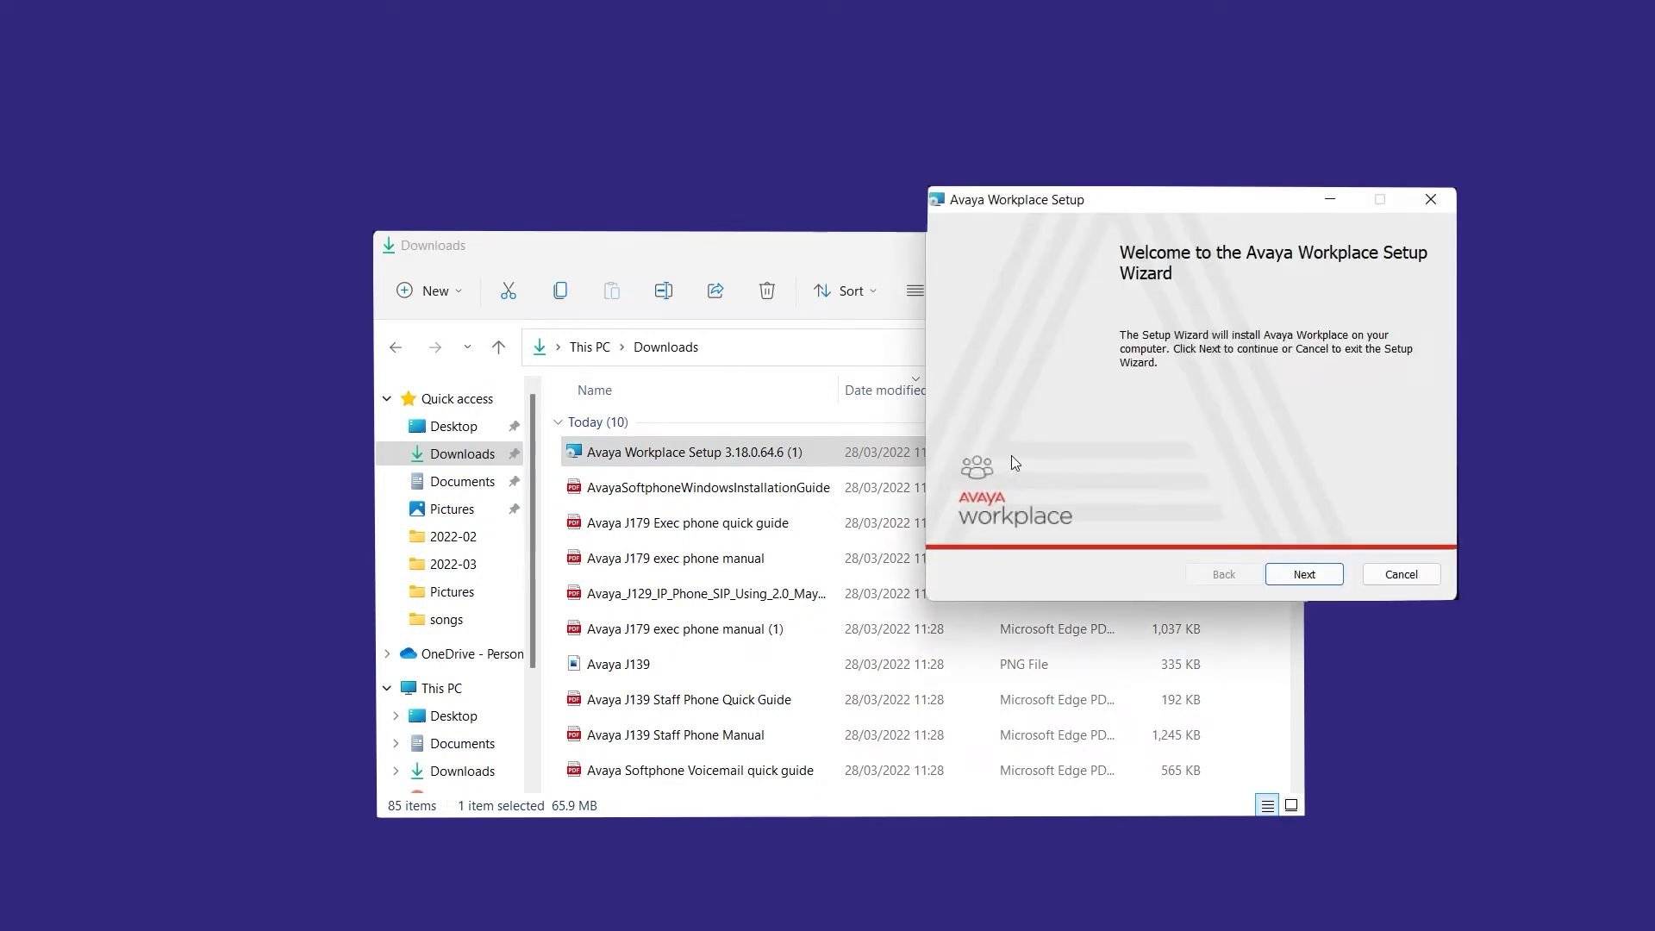
# Step: Pass the welcome page and accept the terms in the License Agreement
pyautogui.click(1303, 569)
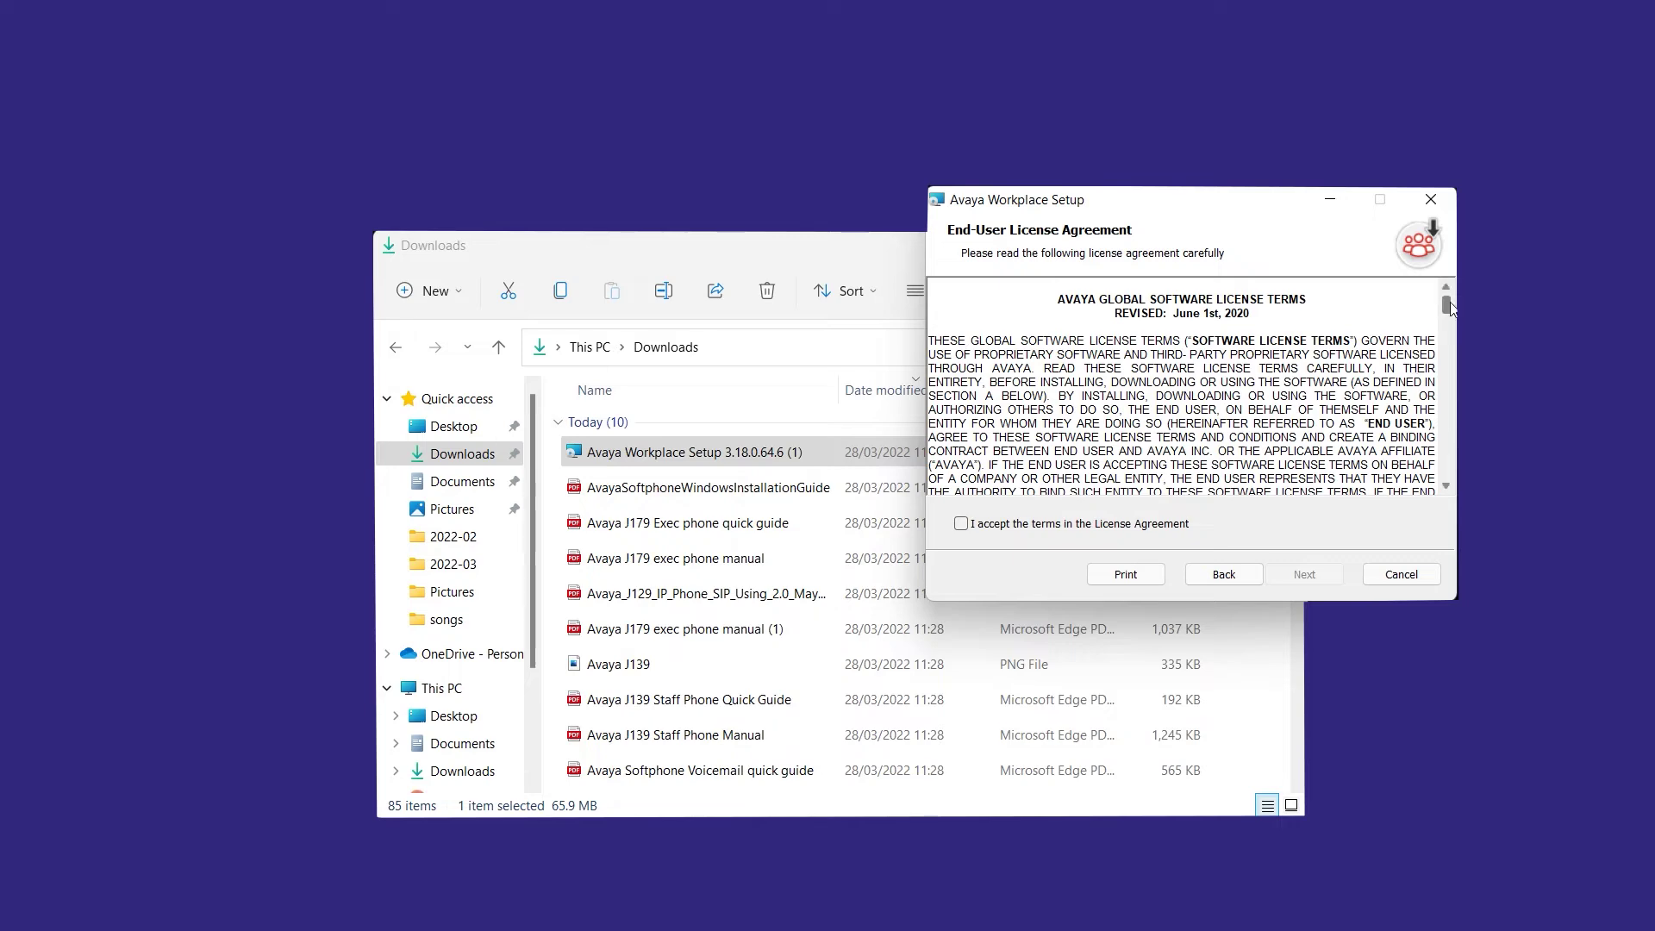
pyautogui.scroll(-3, 1451, 310)
pyautogui.moveTo(1451, 310); pyautogui.dragTo(1452, 482)
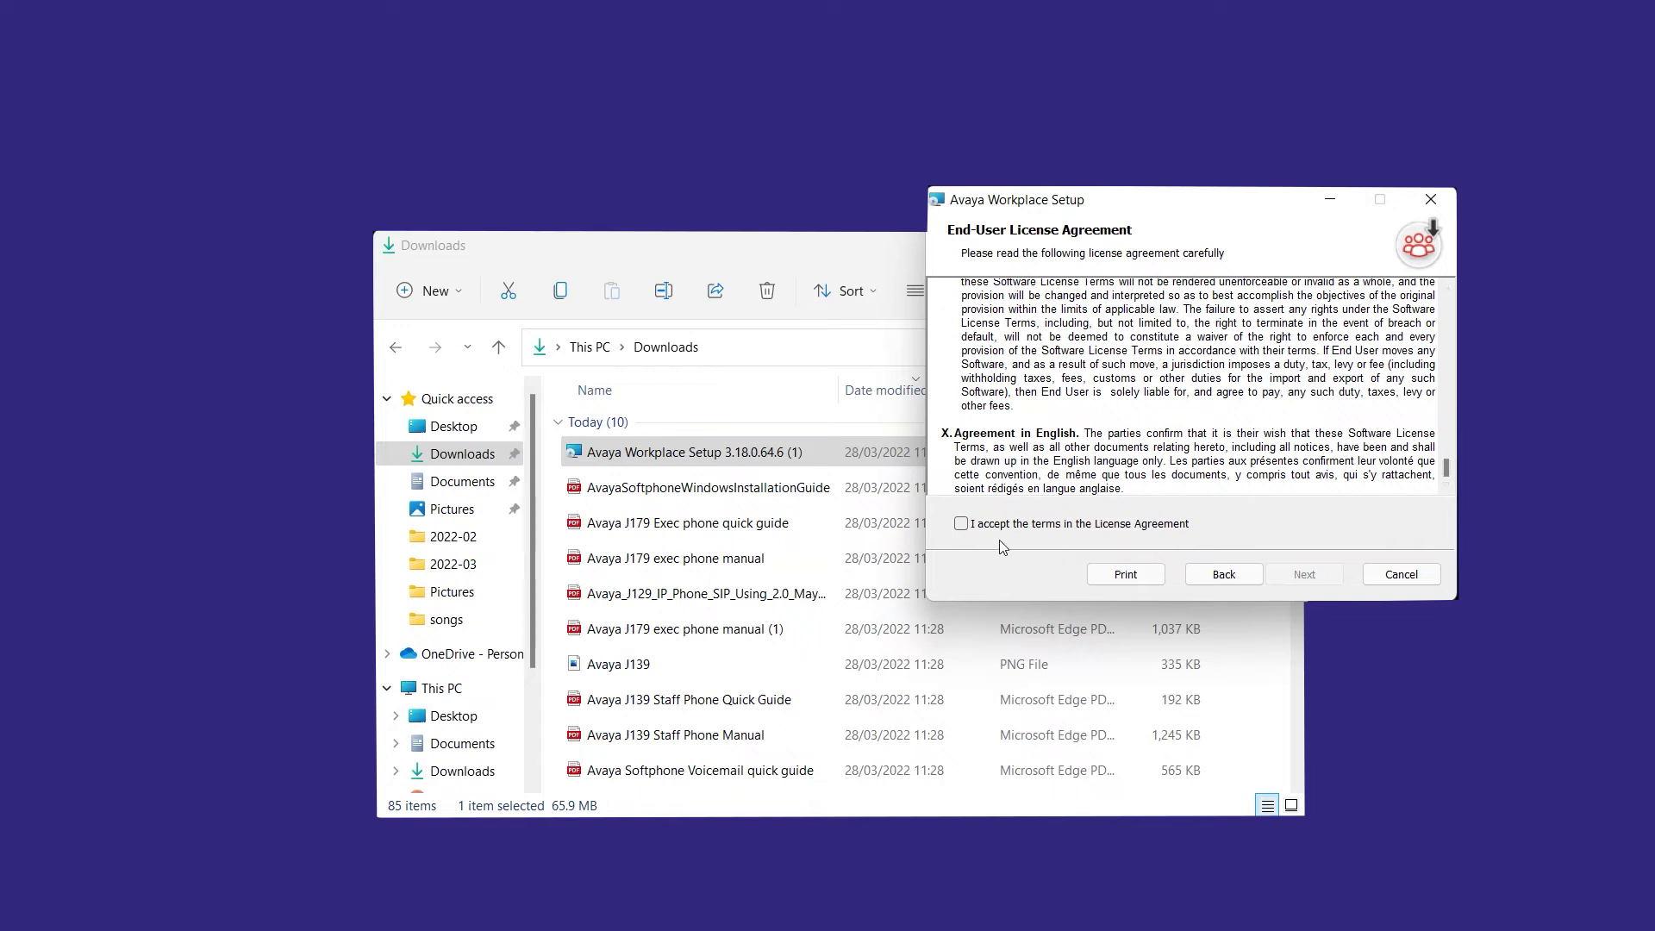
pyautogui.click(962, 524)
pyautogui.click(1307, 580)
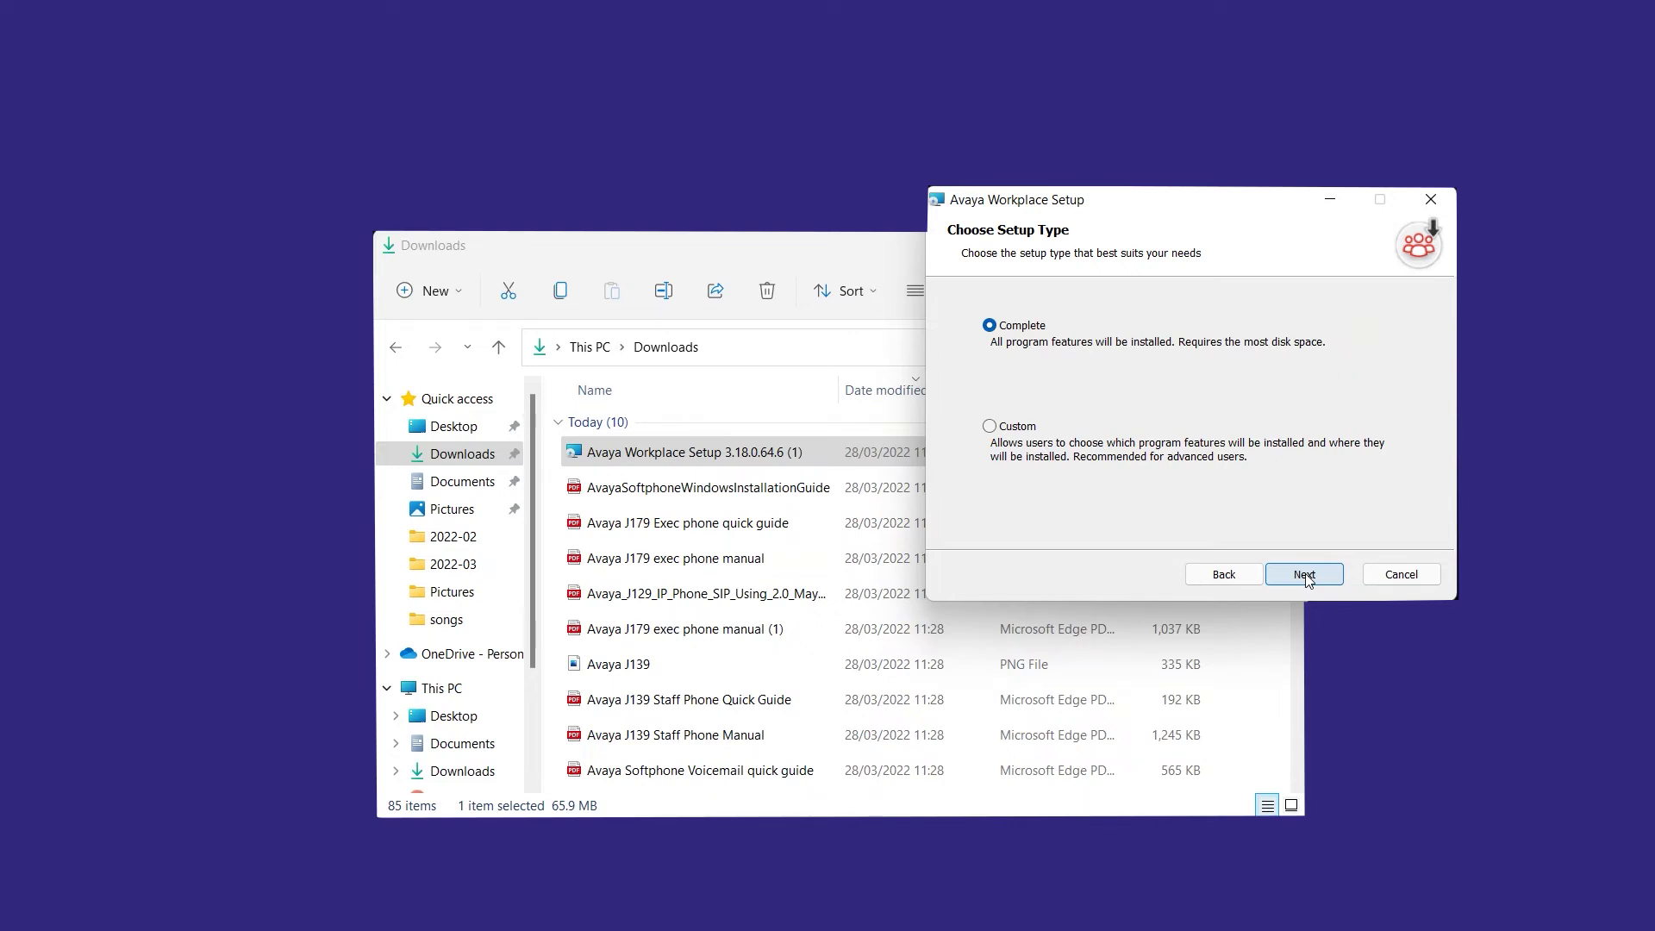
# Step: Keep Complete setup and the default folder, and choose English (U.K.) as language
pyautogui.click(1307, 581)
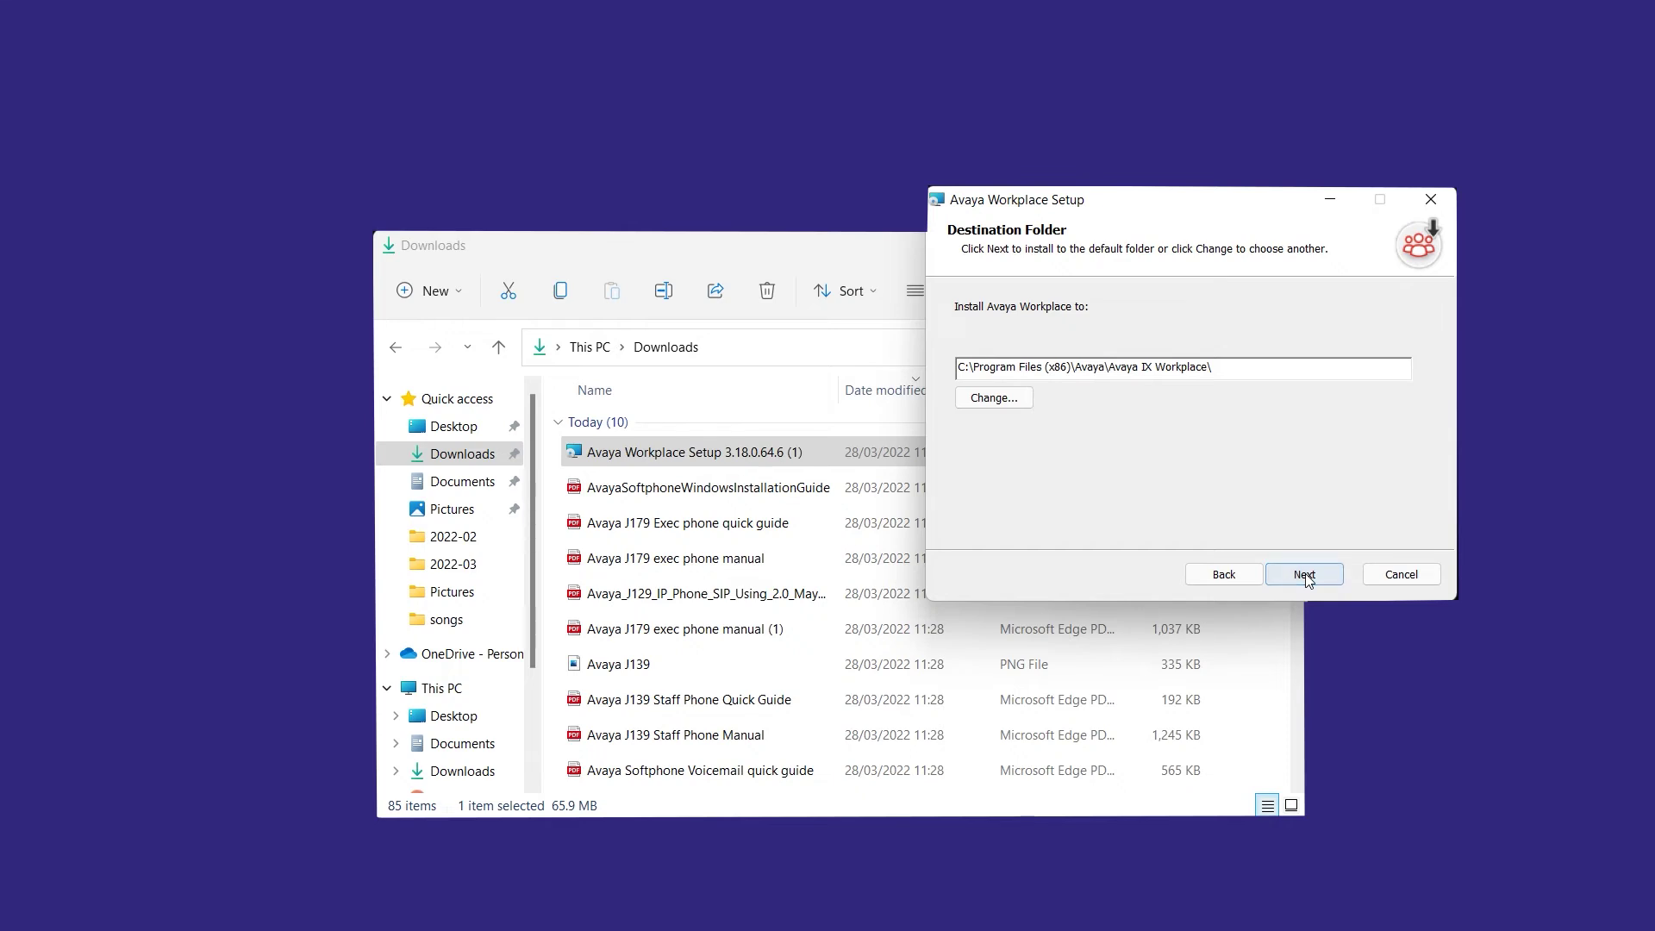
pyautogui.click(1307, 579)
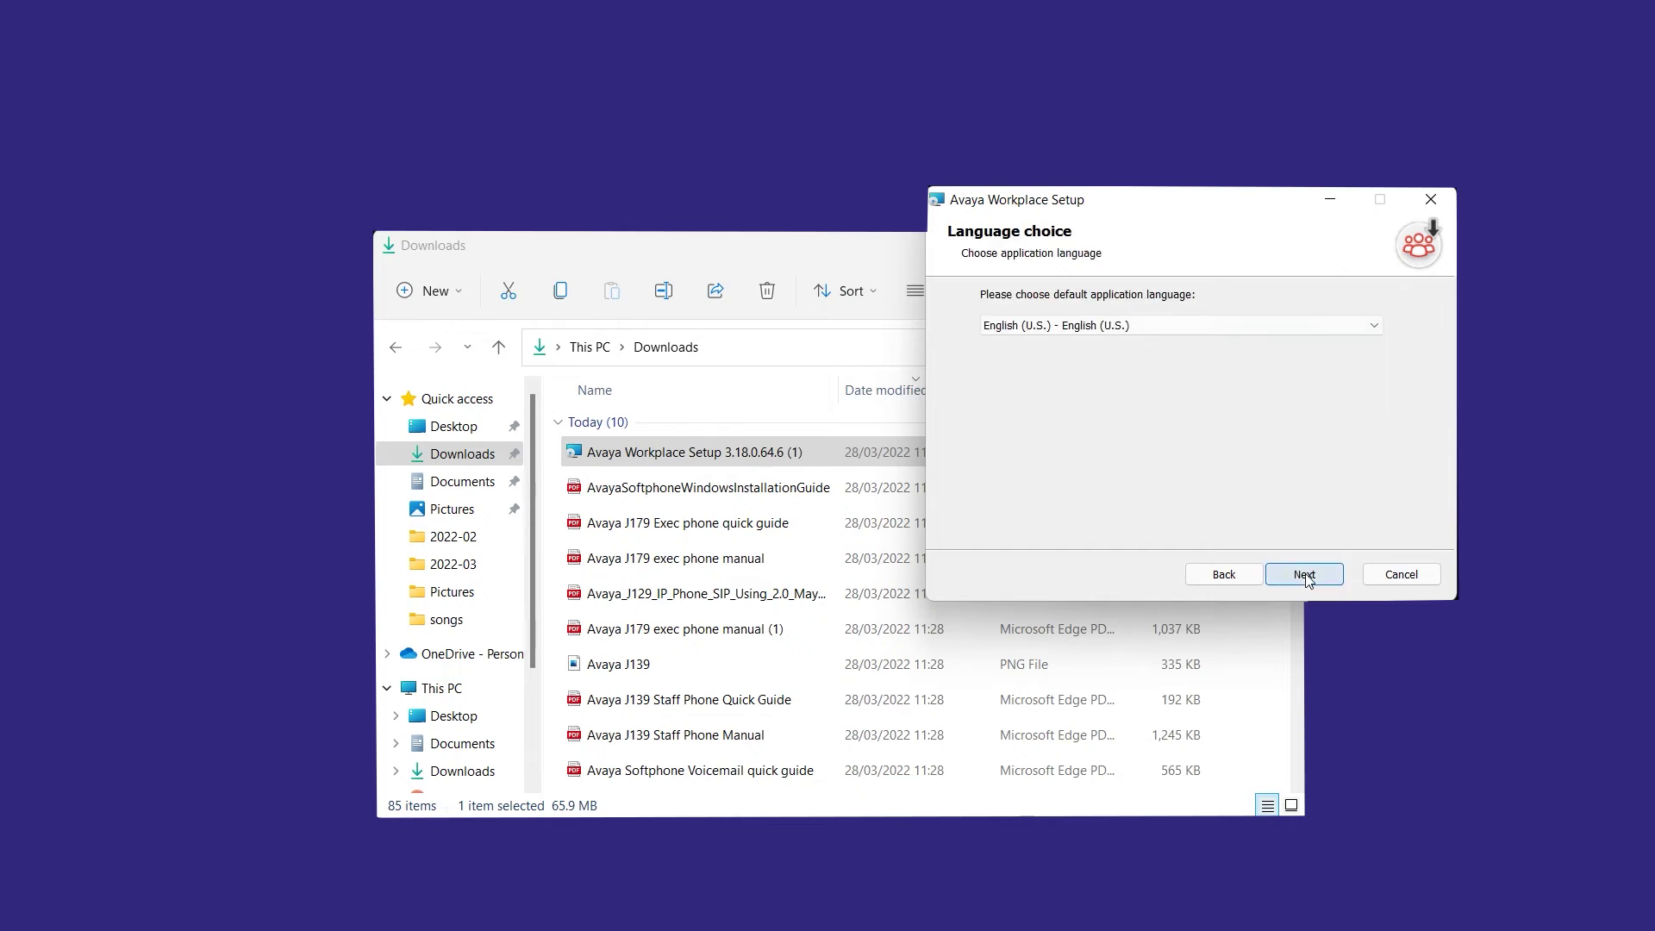
pyautogui.click(1373, 331)
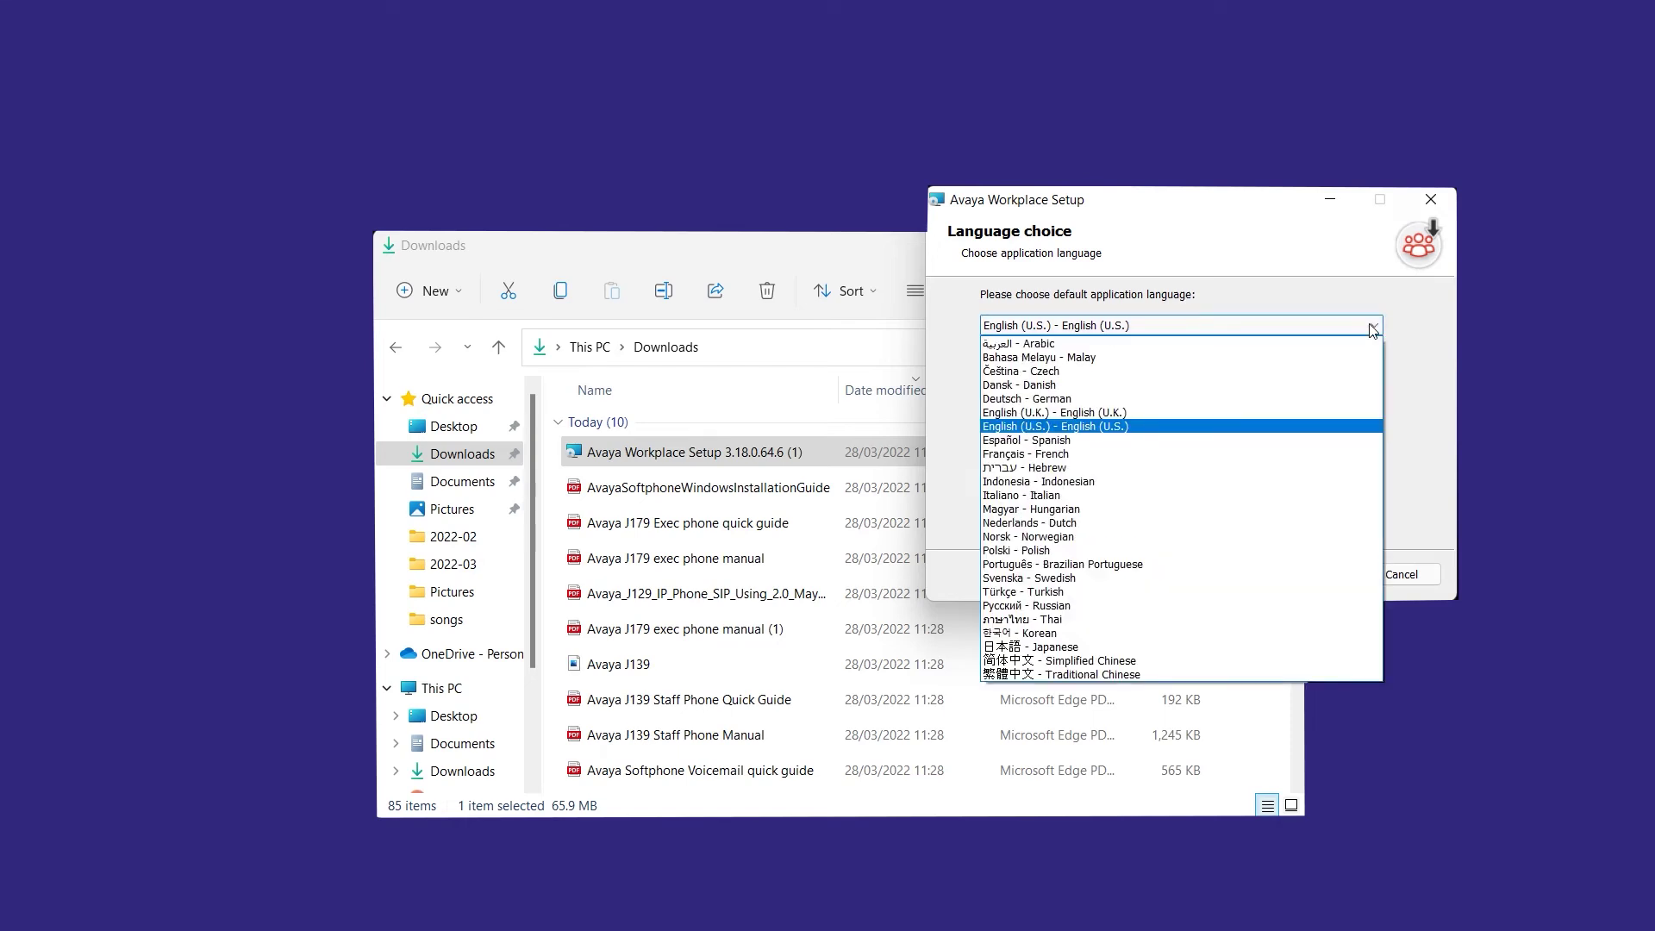
pyautogui.click(1152, 413)
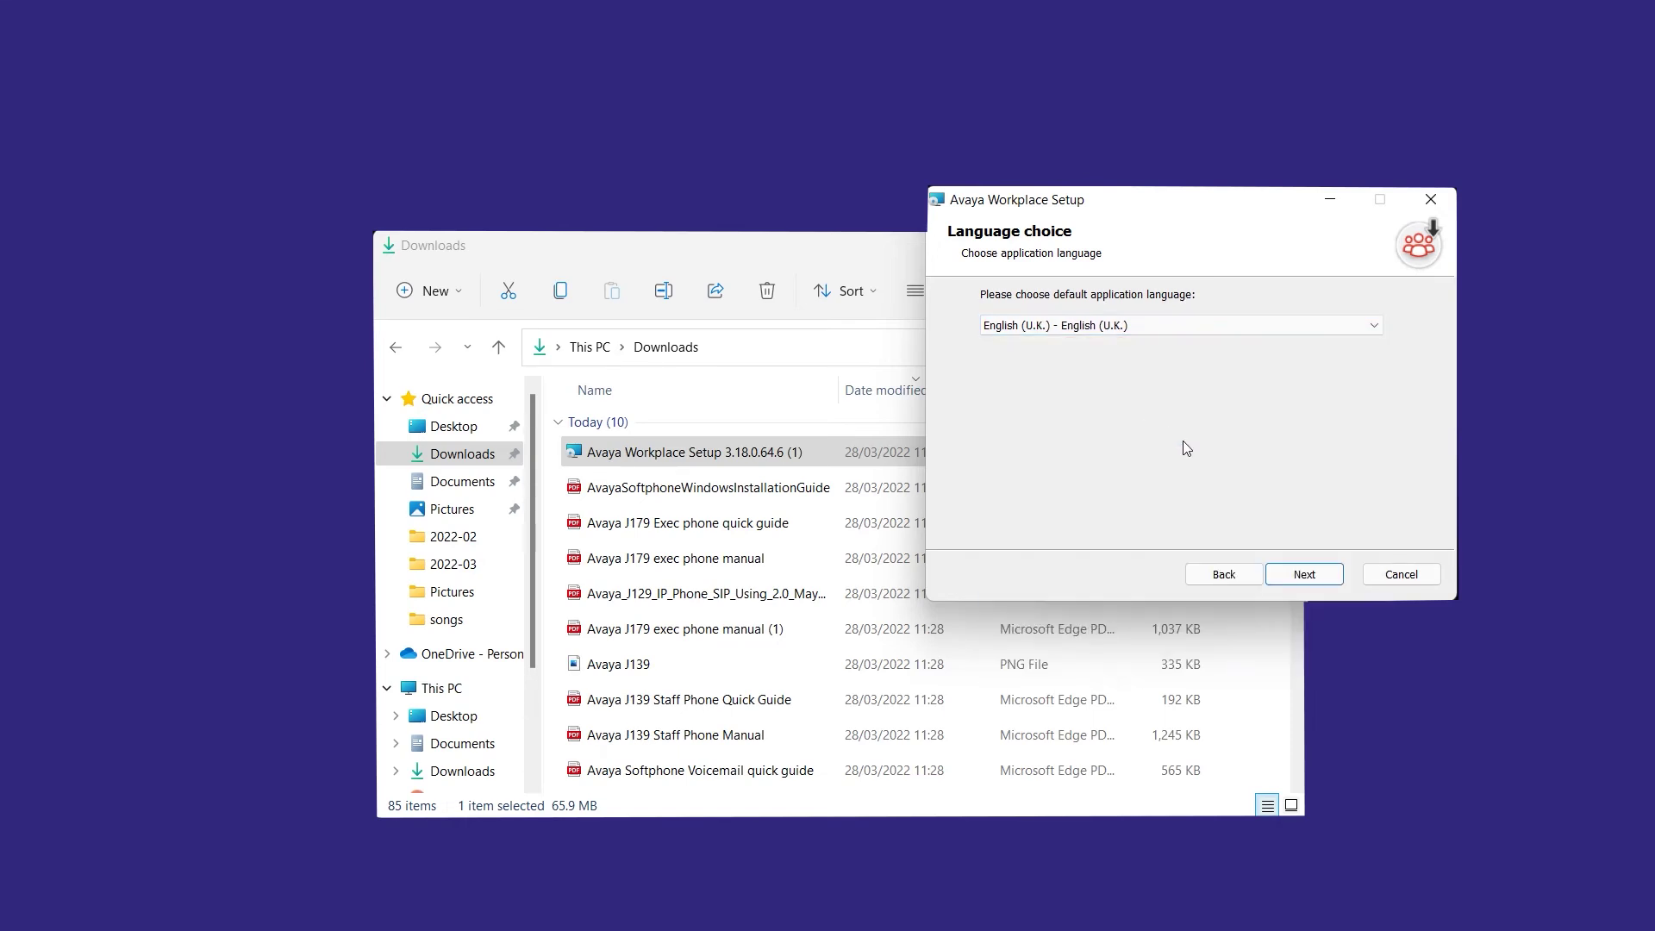
pyautogui.click(1319, 575)
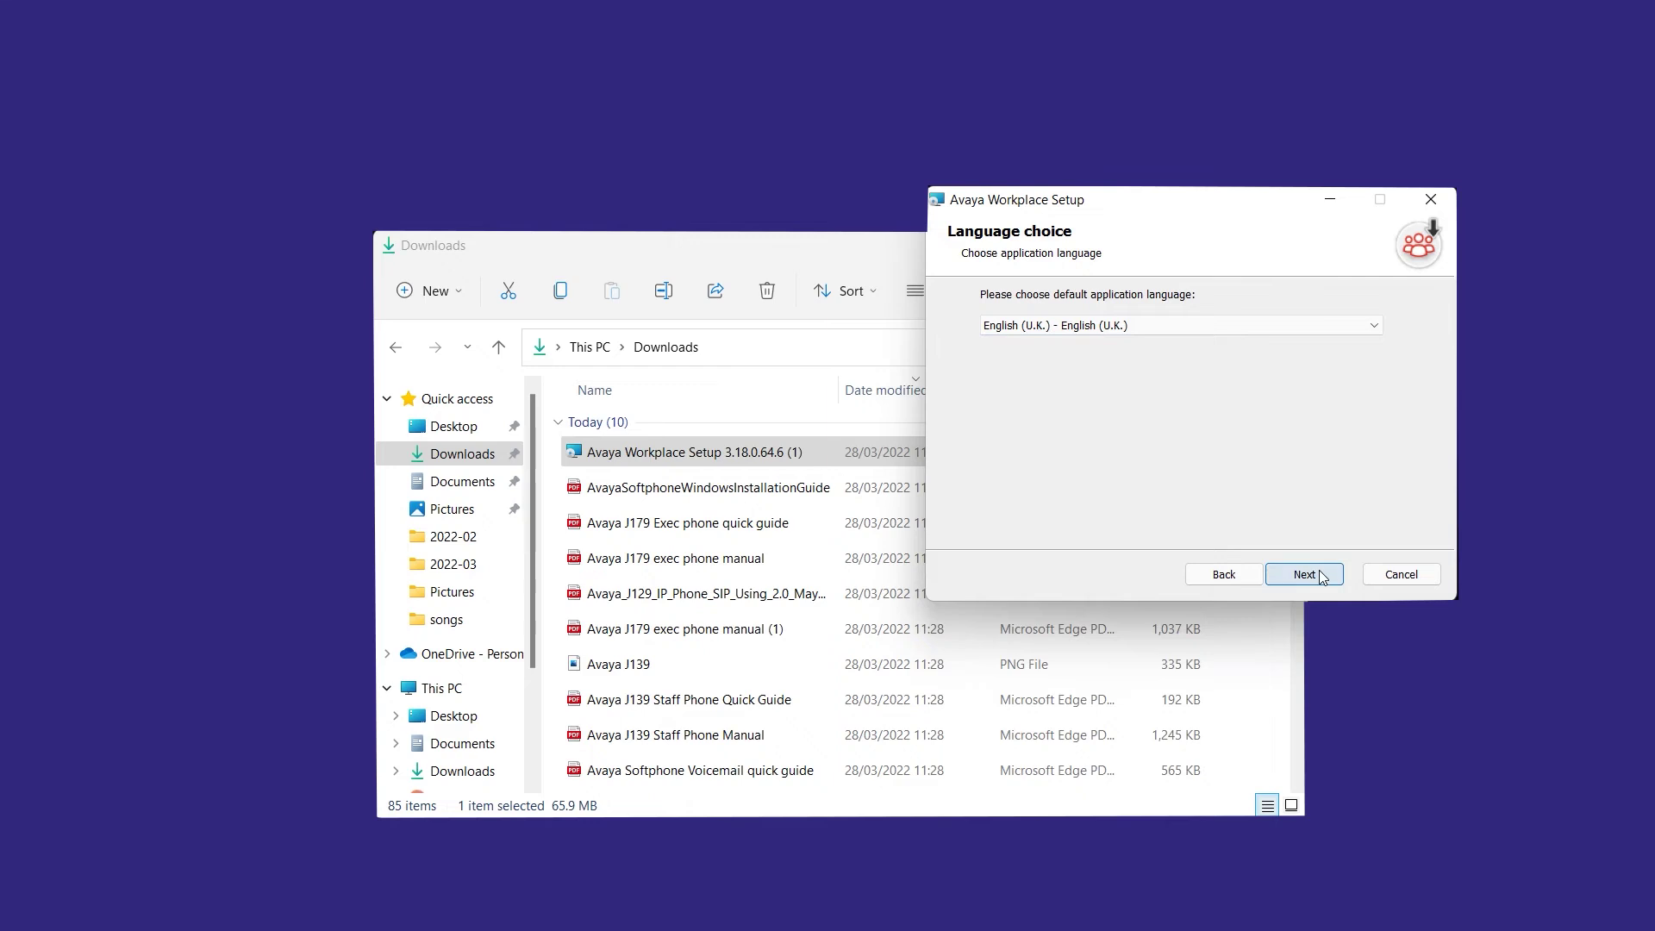
pyautogui.click(1319, 575)
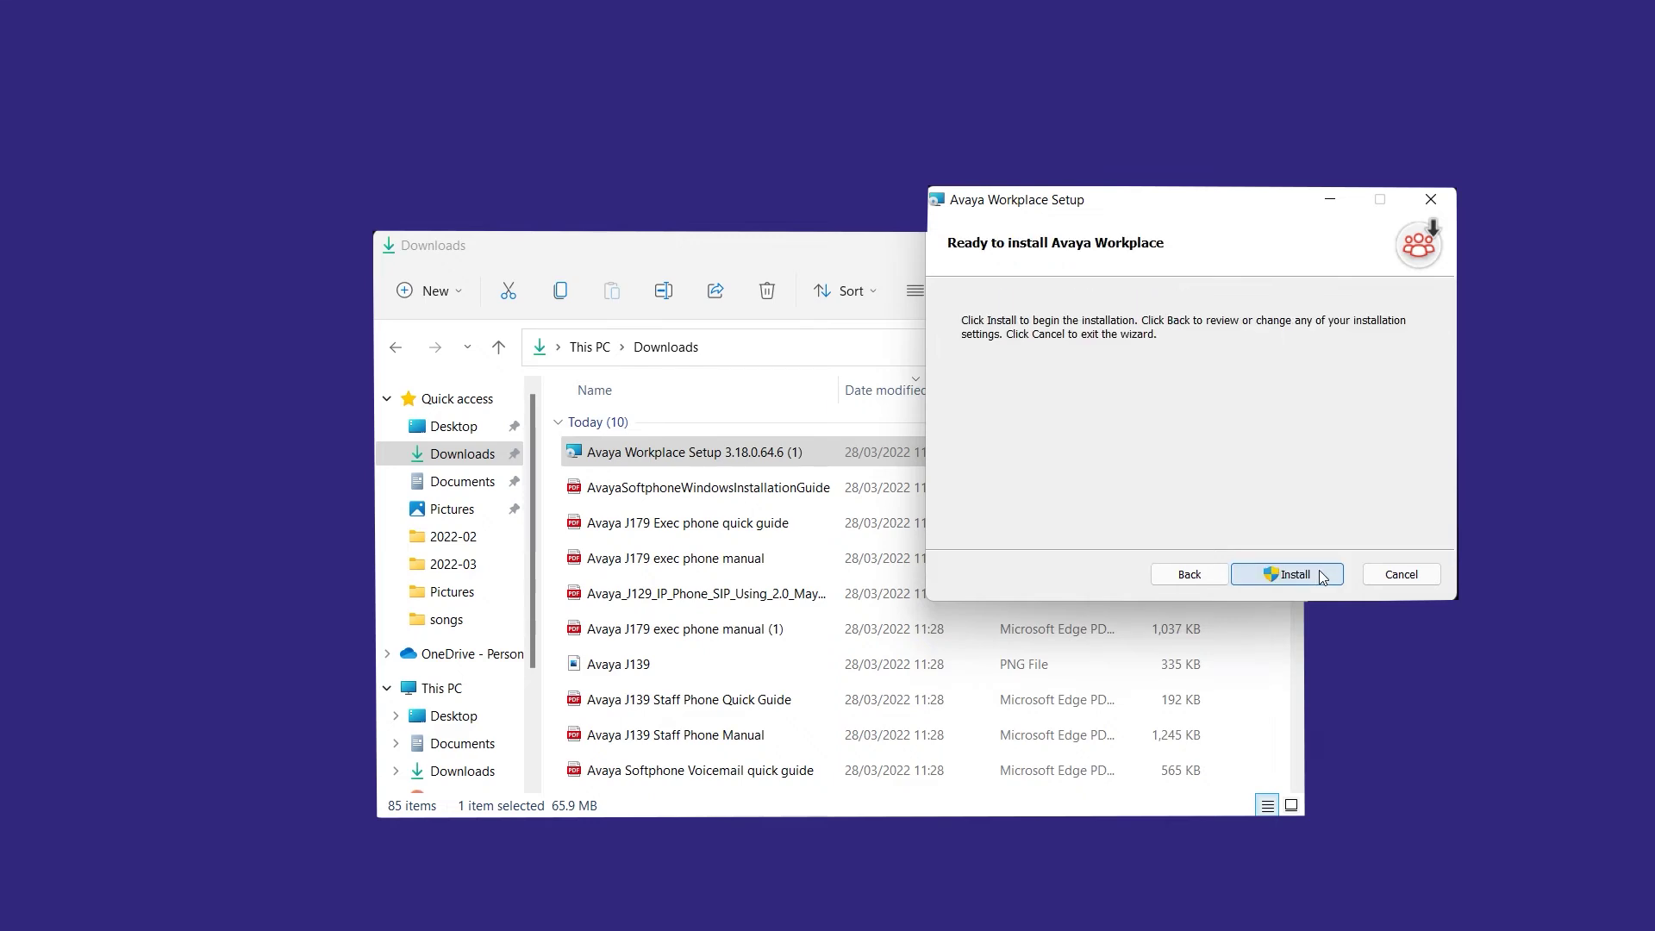
# Step: Install Avaya Workplace and let it launch to the email sign-in screen
pyautogui.click(1322, 578)
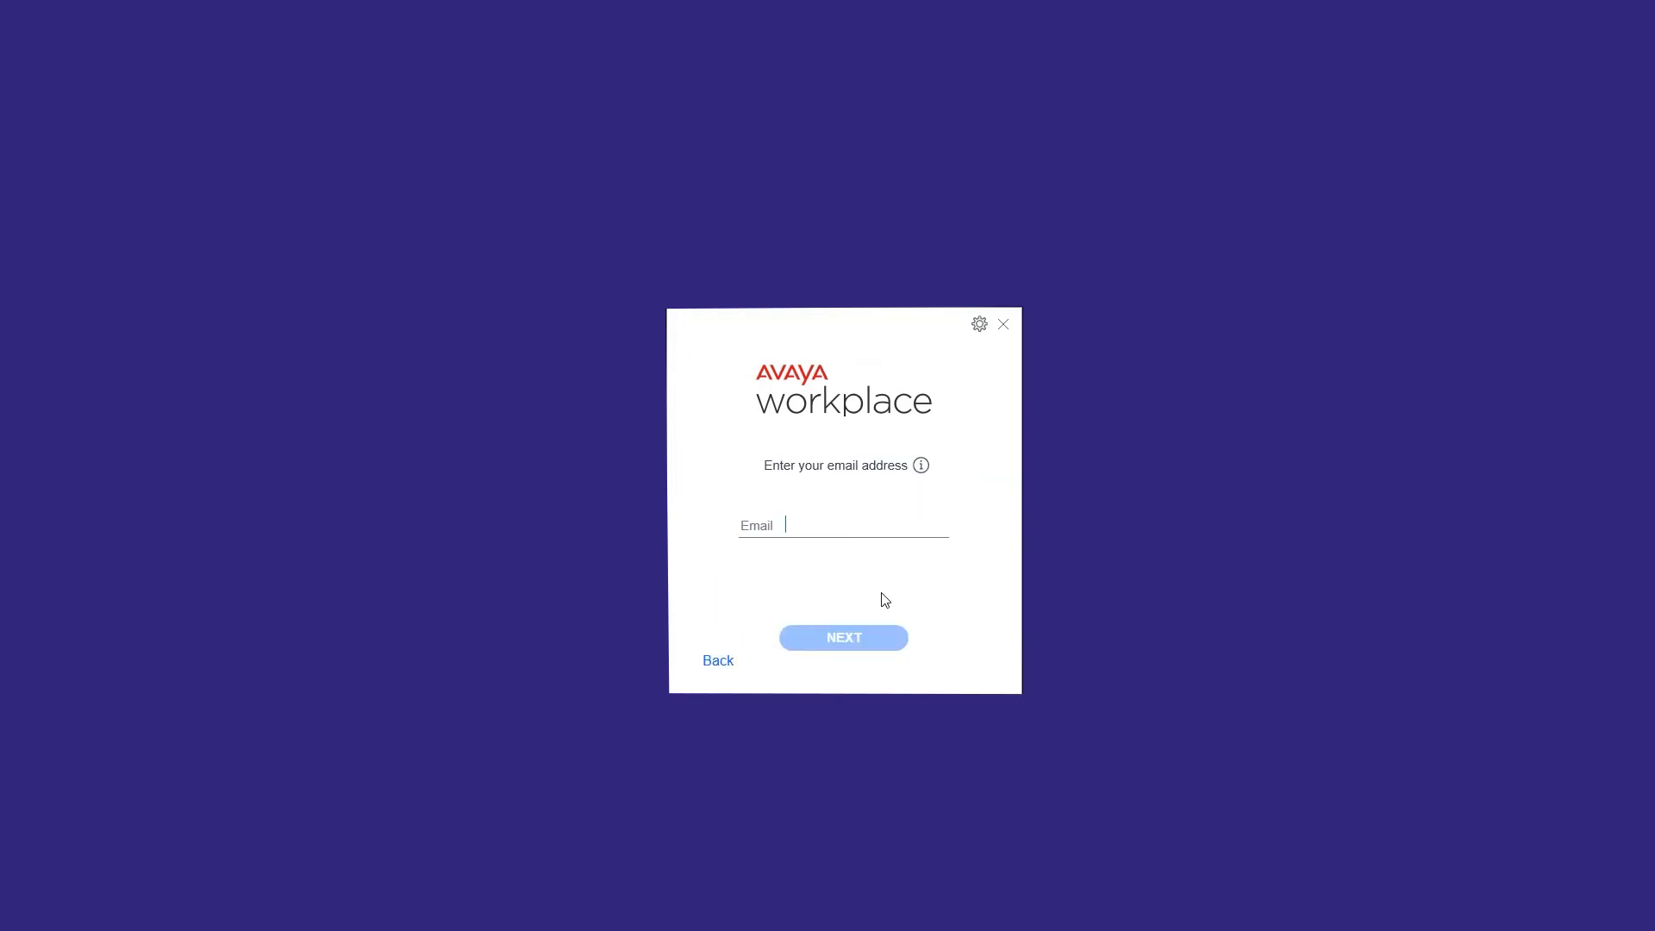
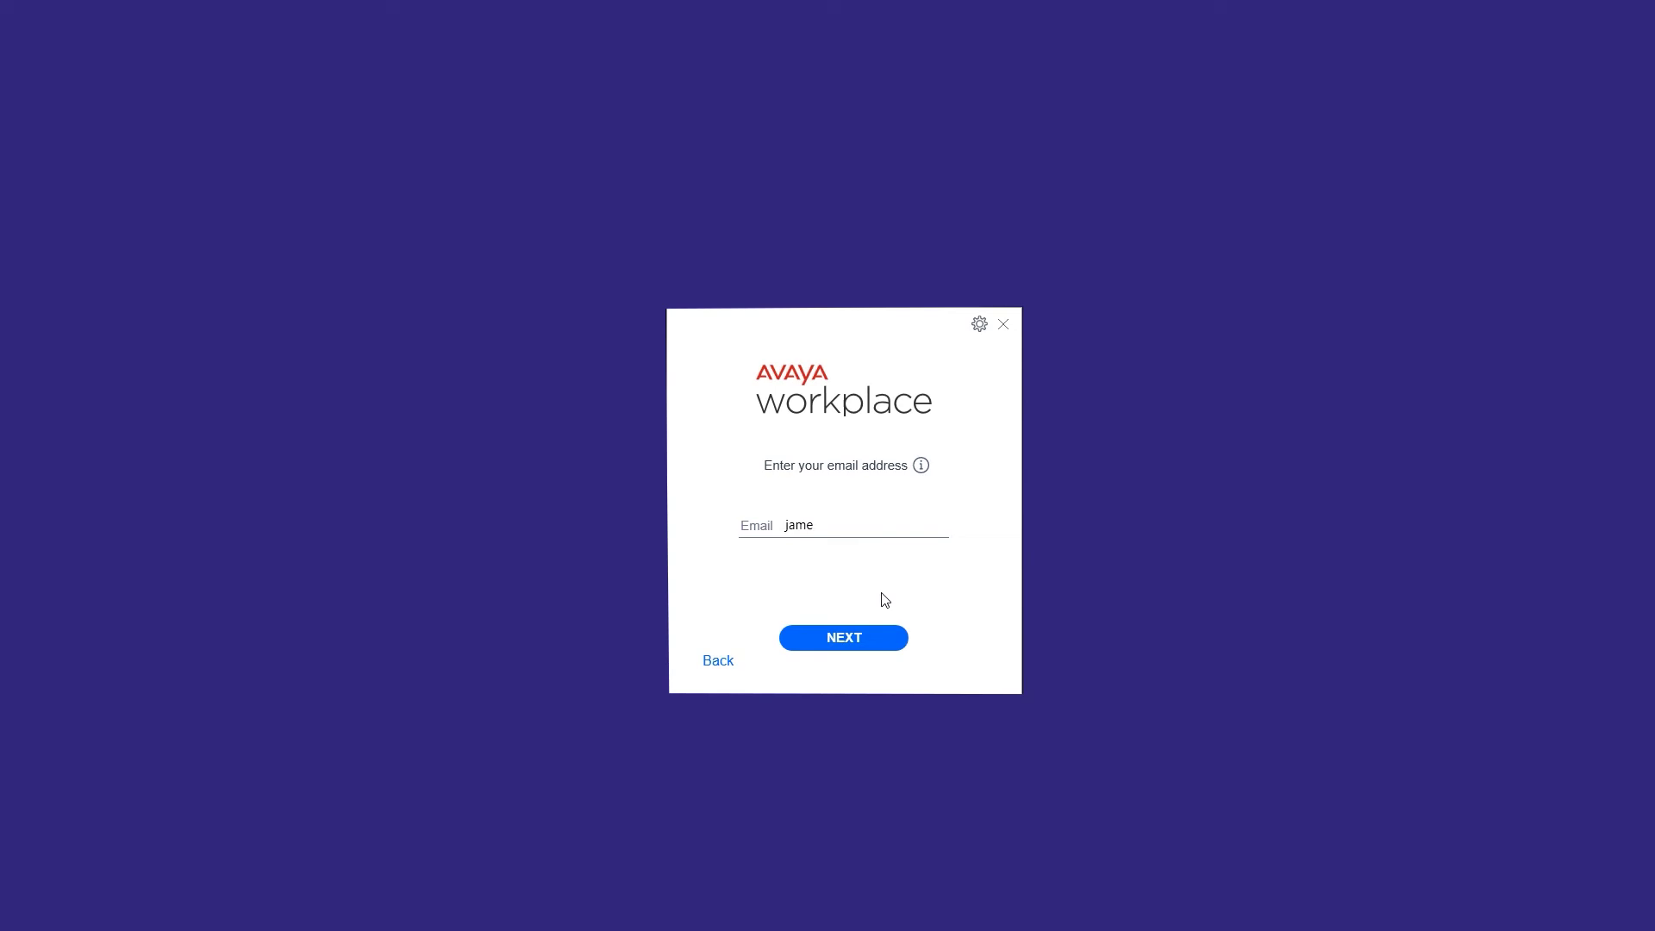
# Step: Submit the work email address entered in the Email field
pyautogui.click(873, 640)
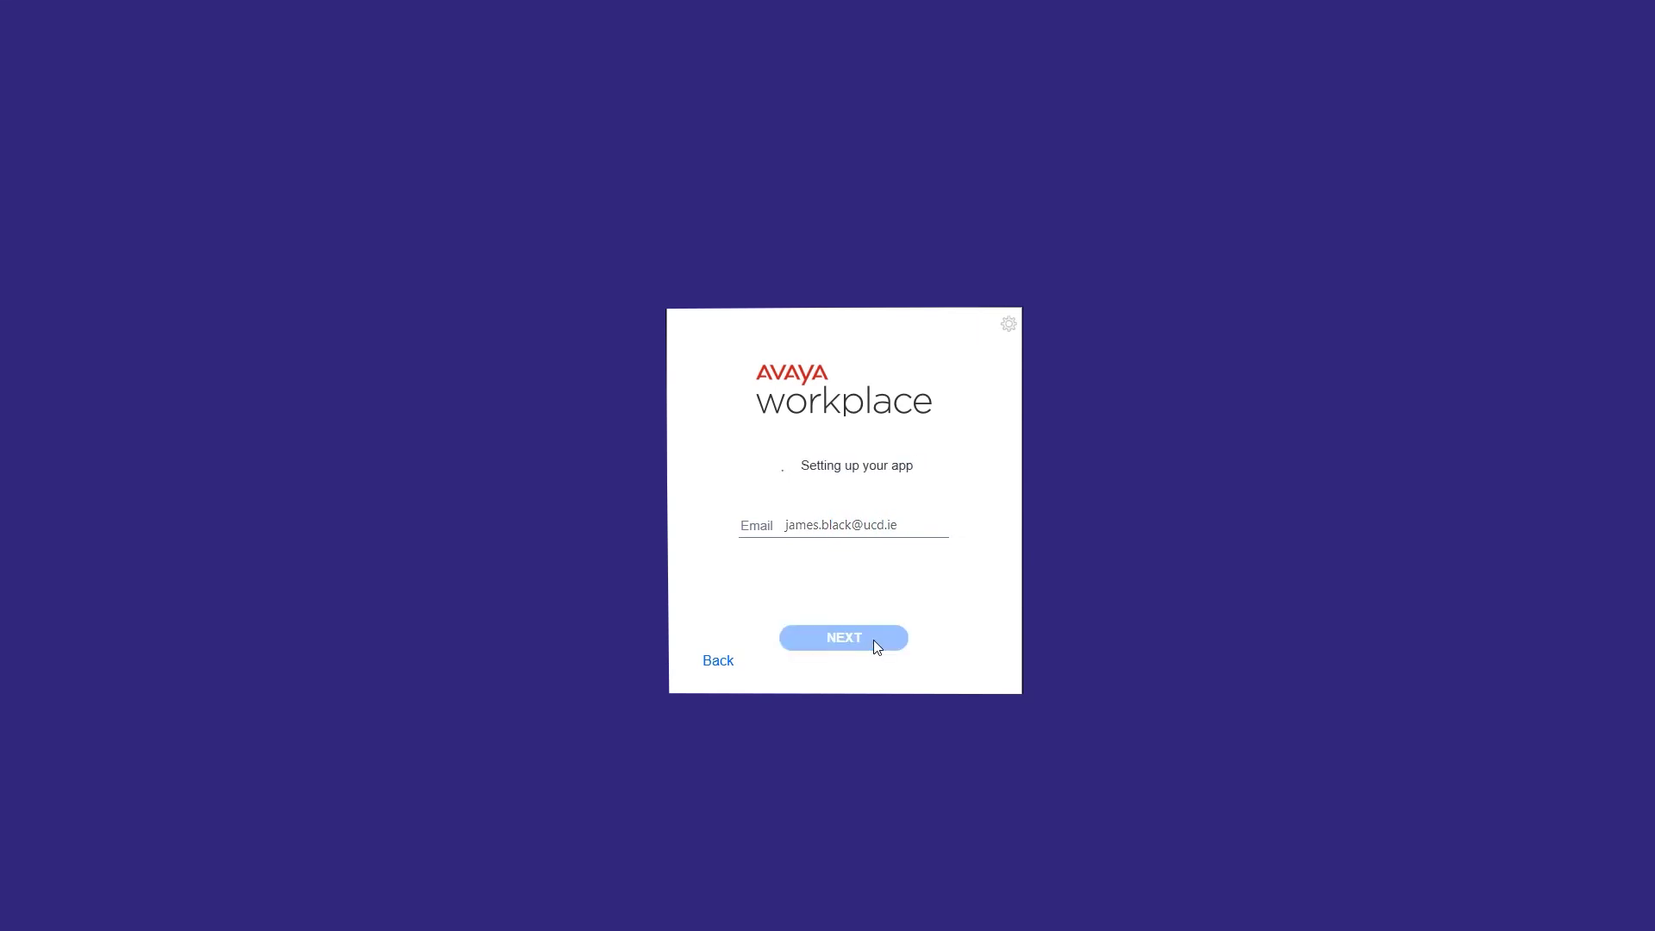
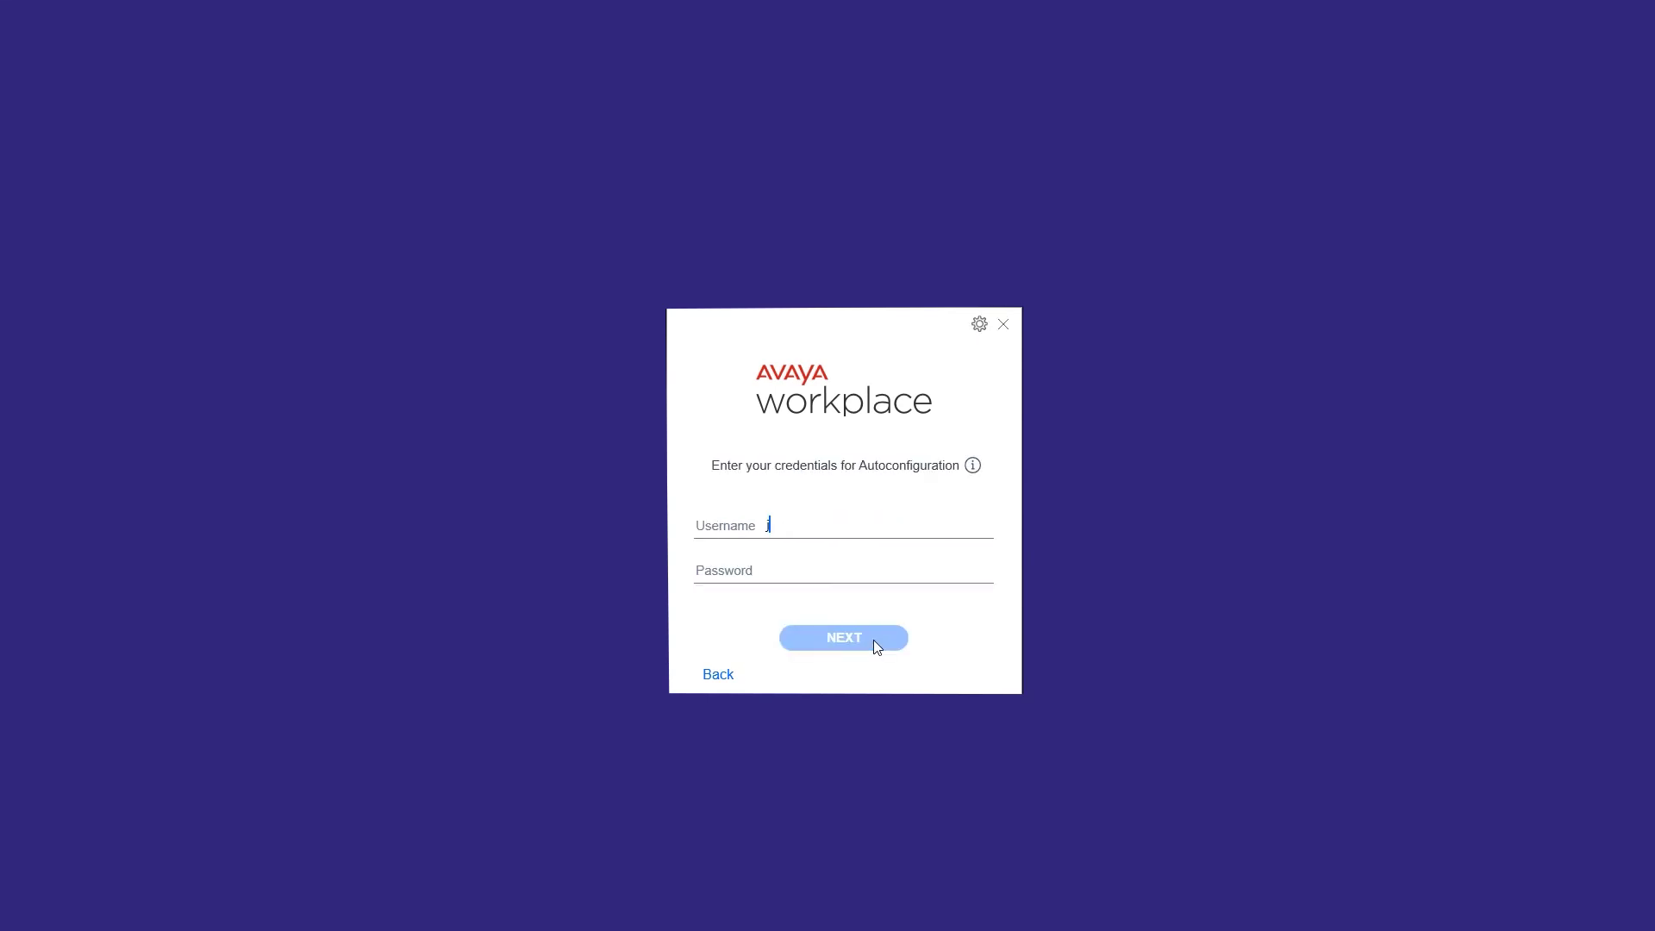
# Step: Submit the autoconfiguration username and password to sign in
pyautogui.click(855, 569)
pyautogui.write('••••••')
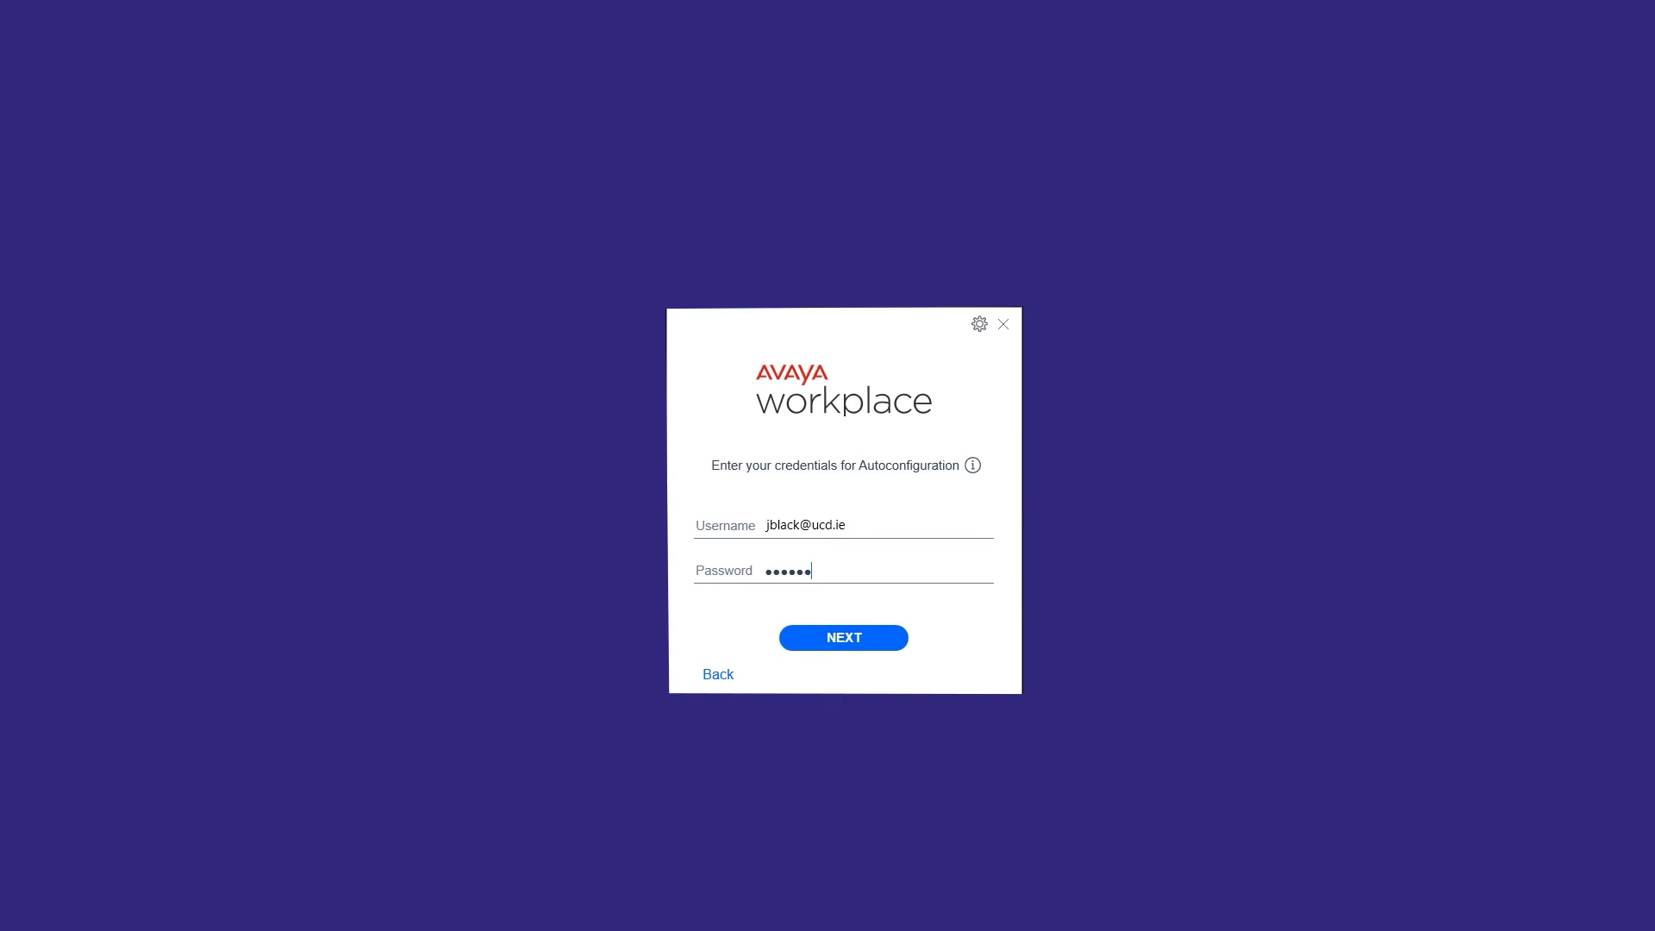
pyautogui.write('•••••')
pyautogui.click(855, 628)
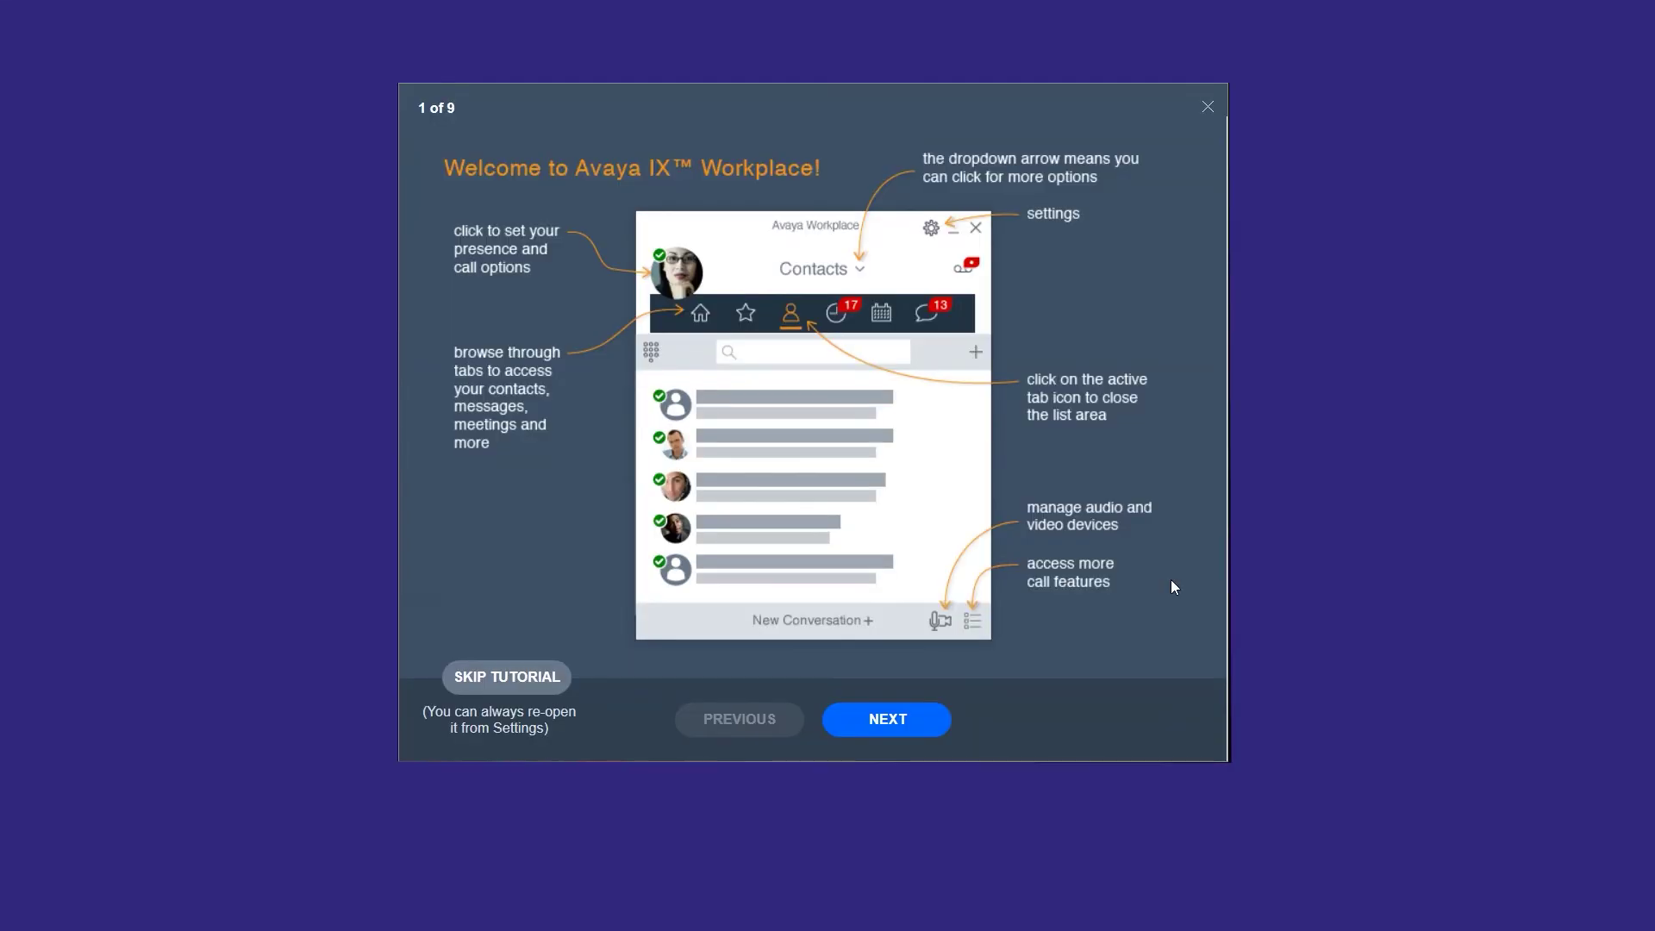
# Step: Page through the tutorial, from Presence and Call Options to Messaging, then finish with DONE
pyautogui.click(924, 726)
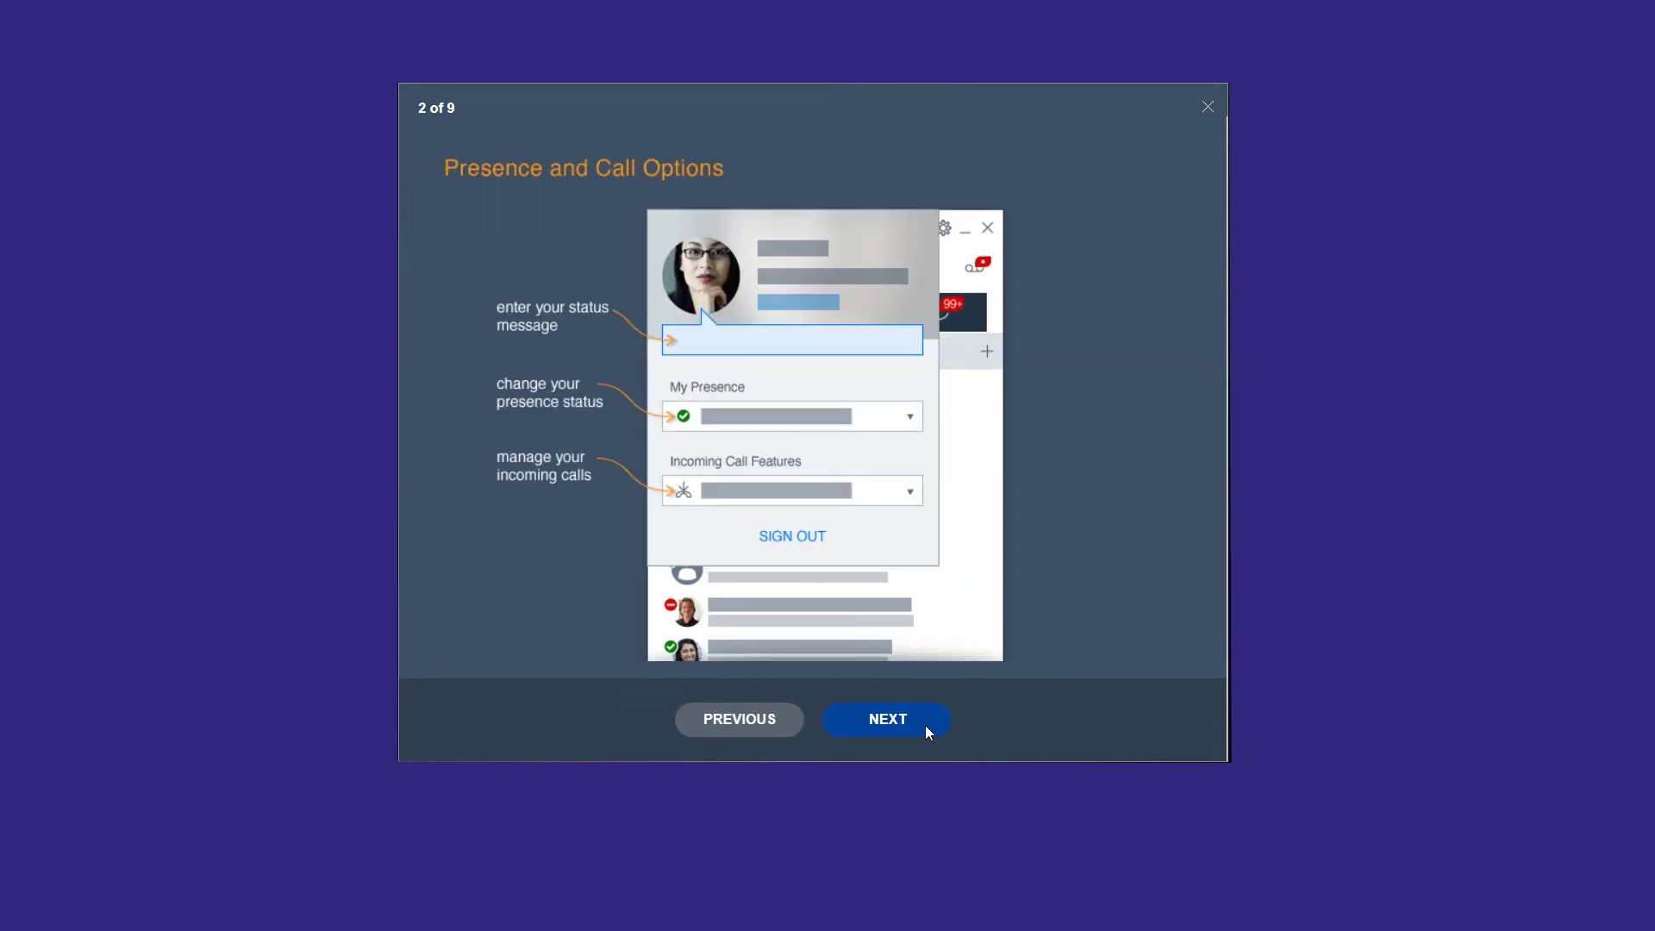
pyautogui.click(924, 726)
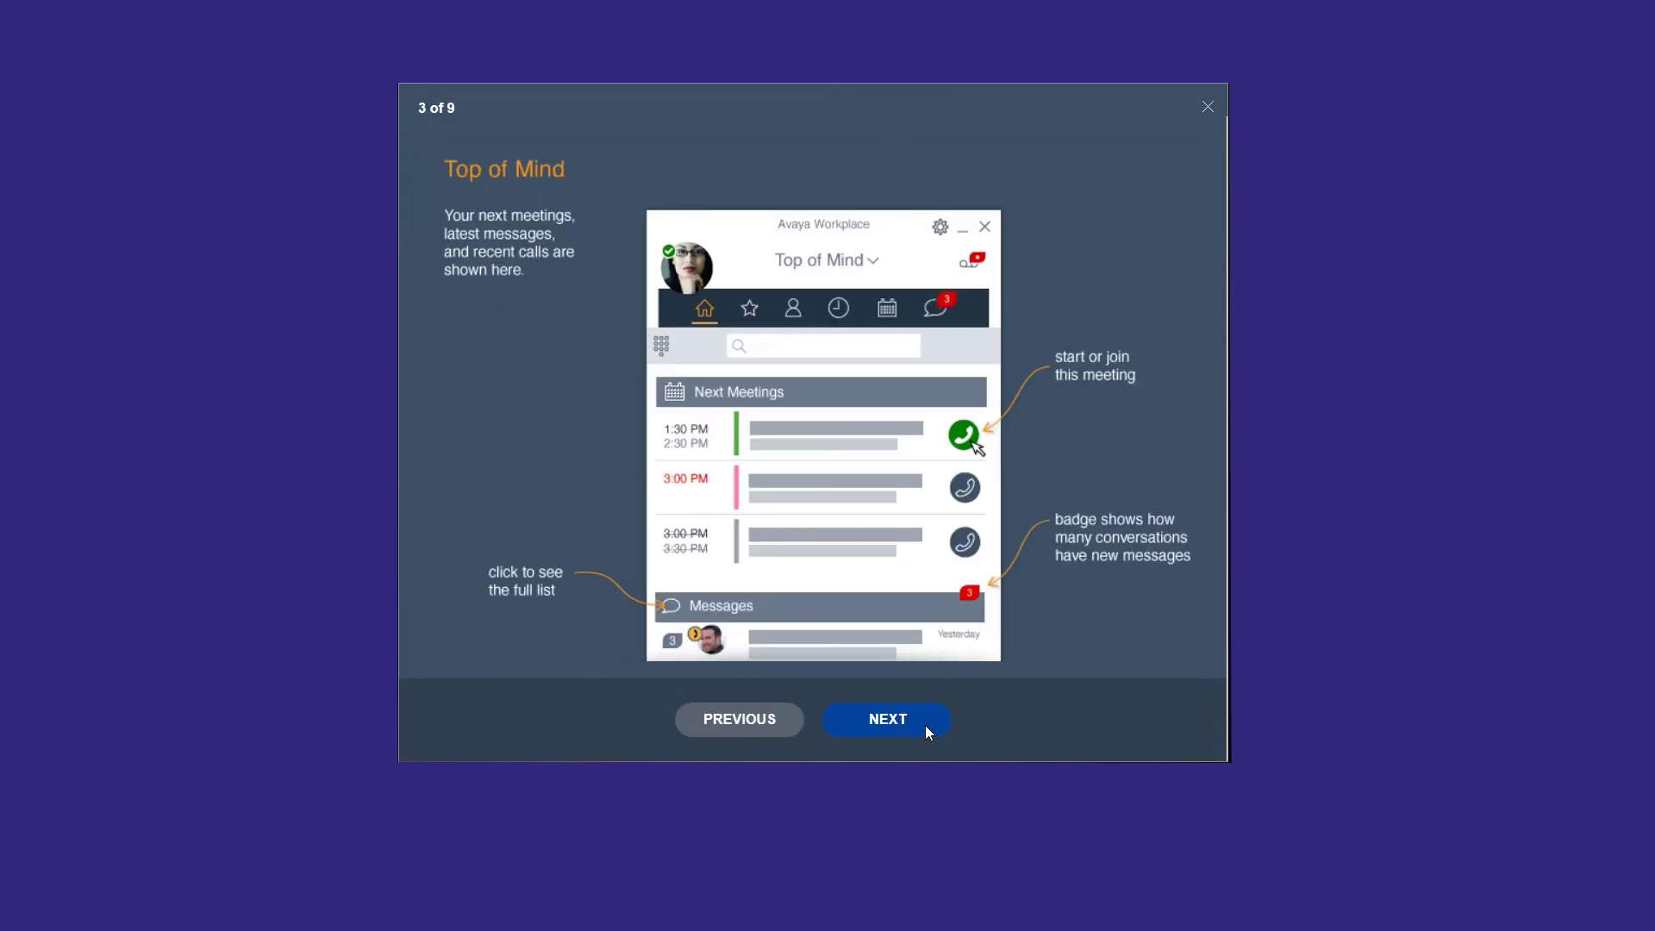
pyautogui.click(924, 726)
pyautogui.click(924, 726)
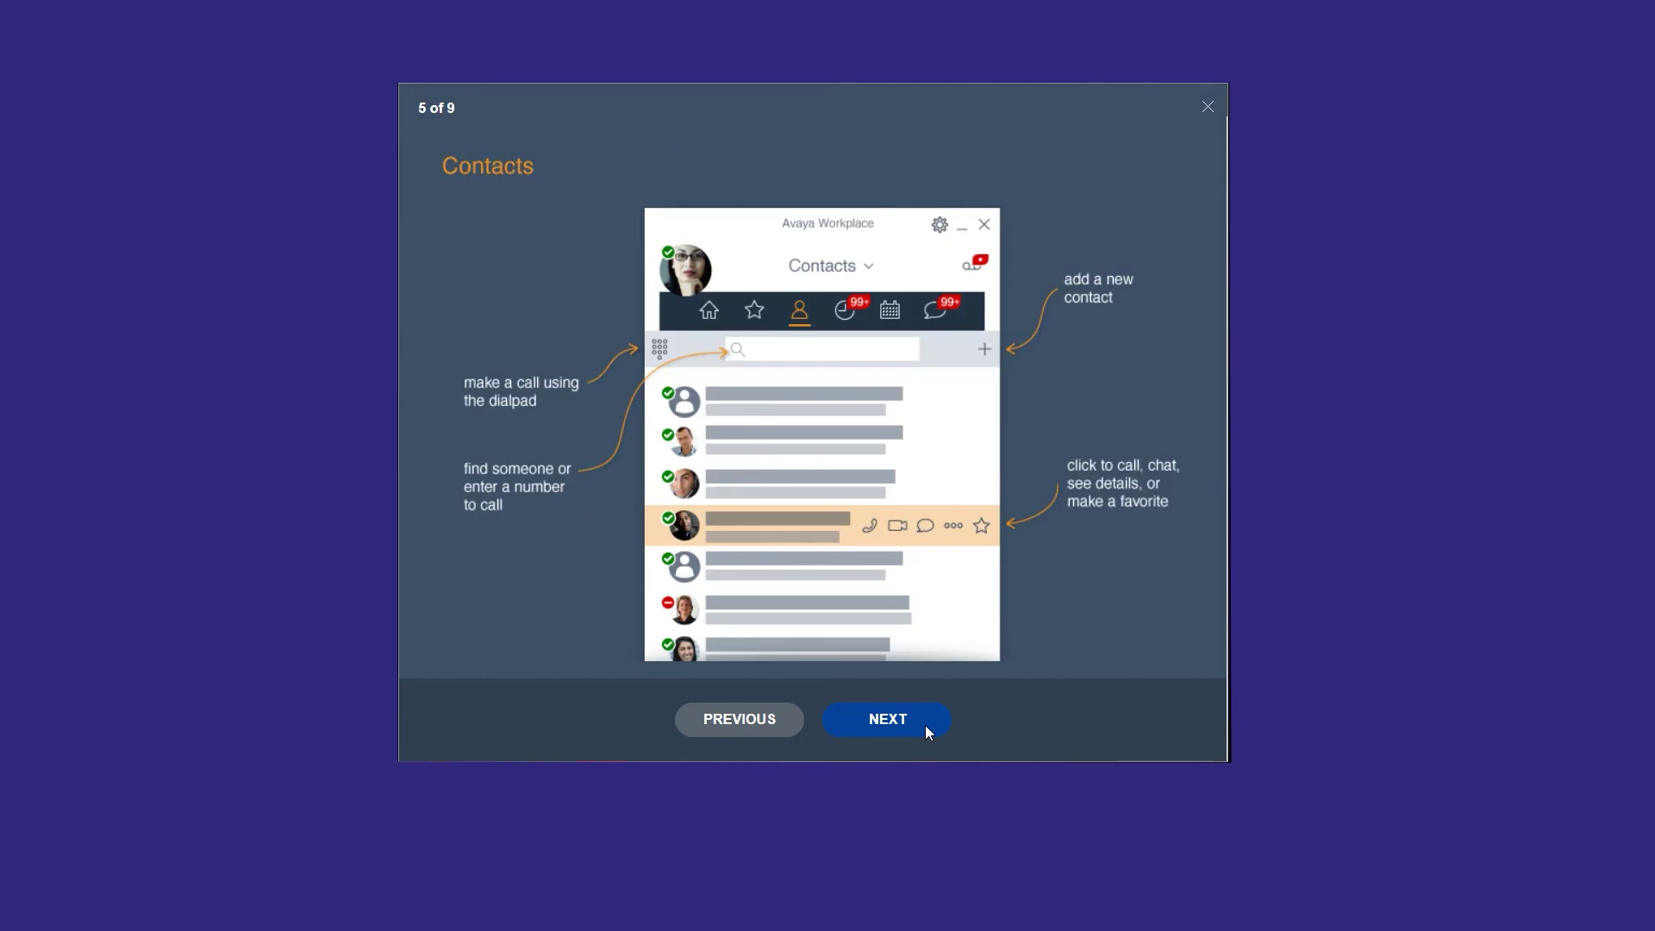
pyautogui.click(924, 726)
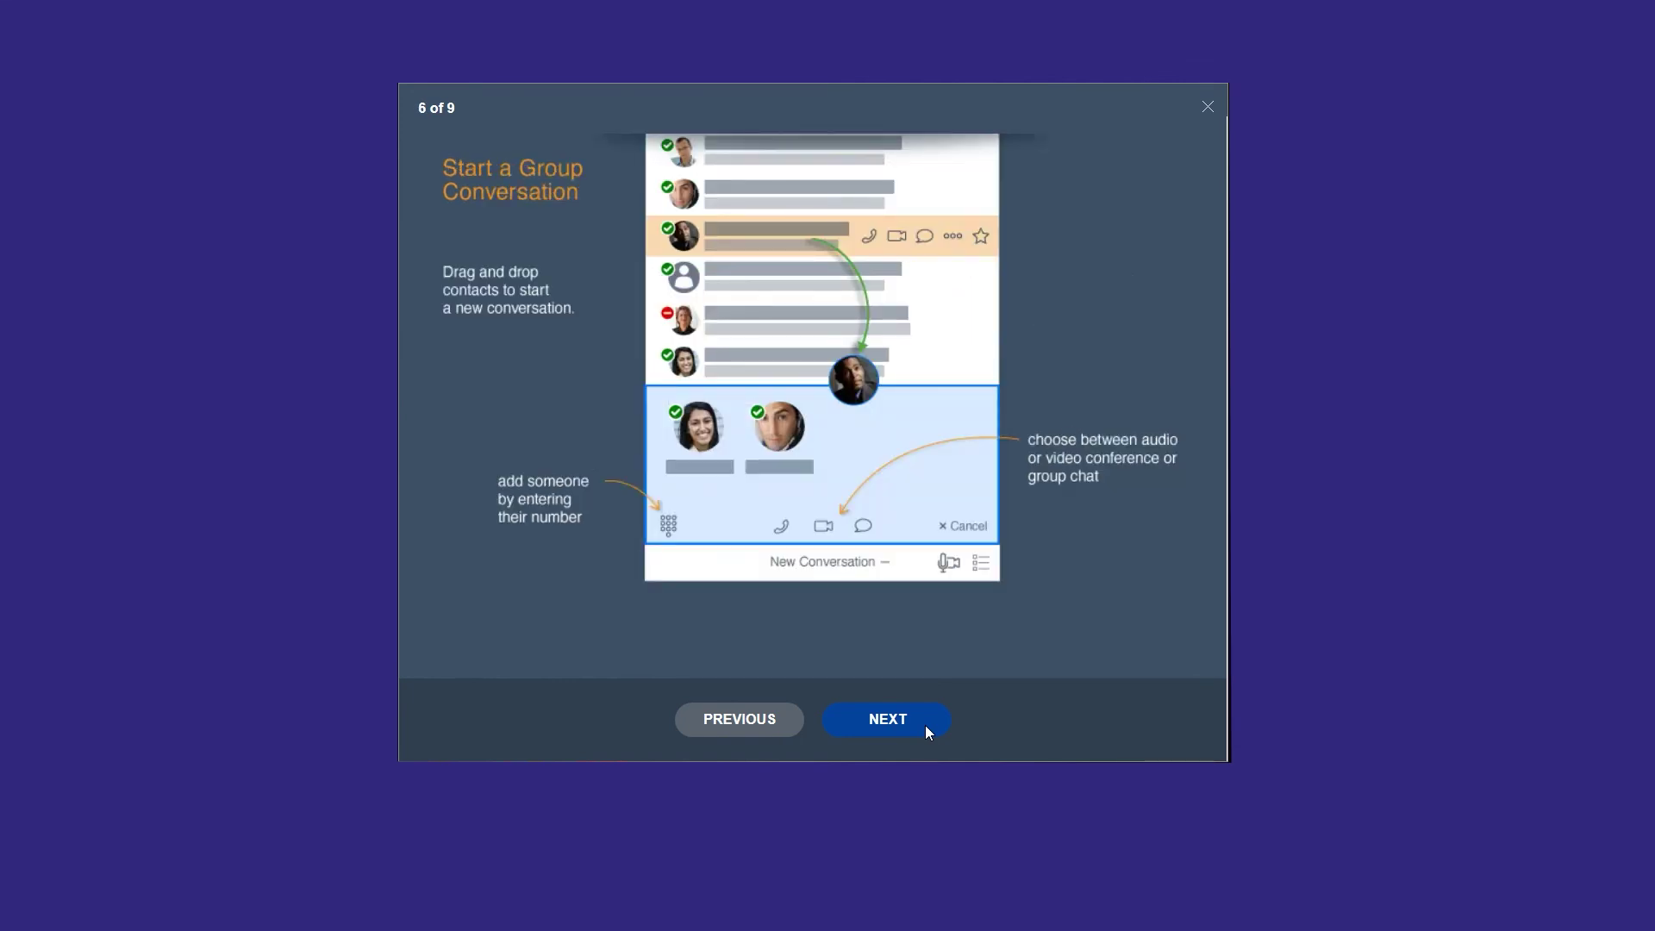
pyautogui.click(925, 725)
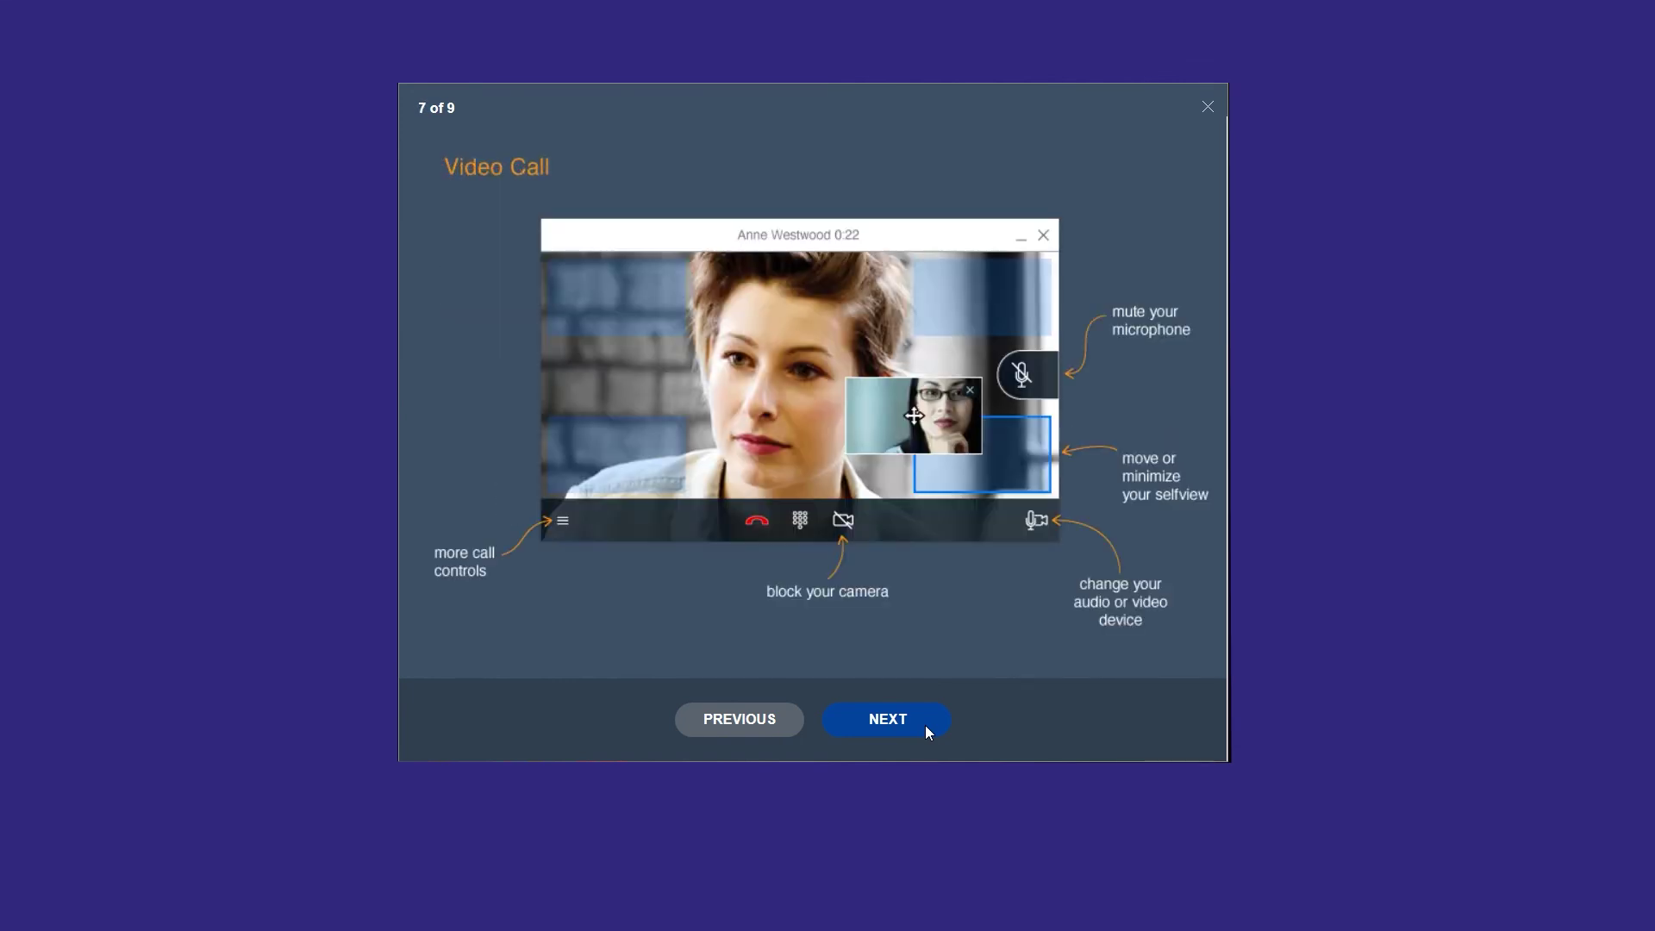
pyautogui.click(924, 725)
pyautogui.click(924, 726)
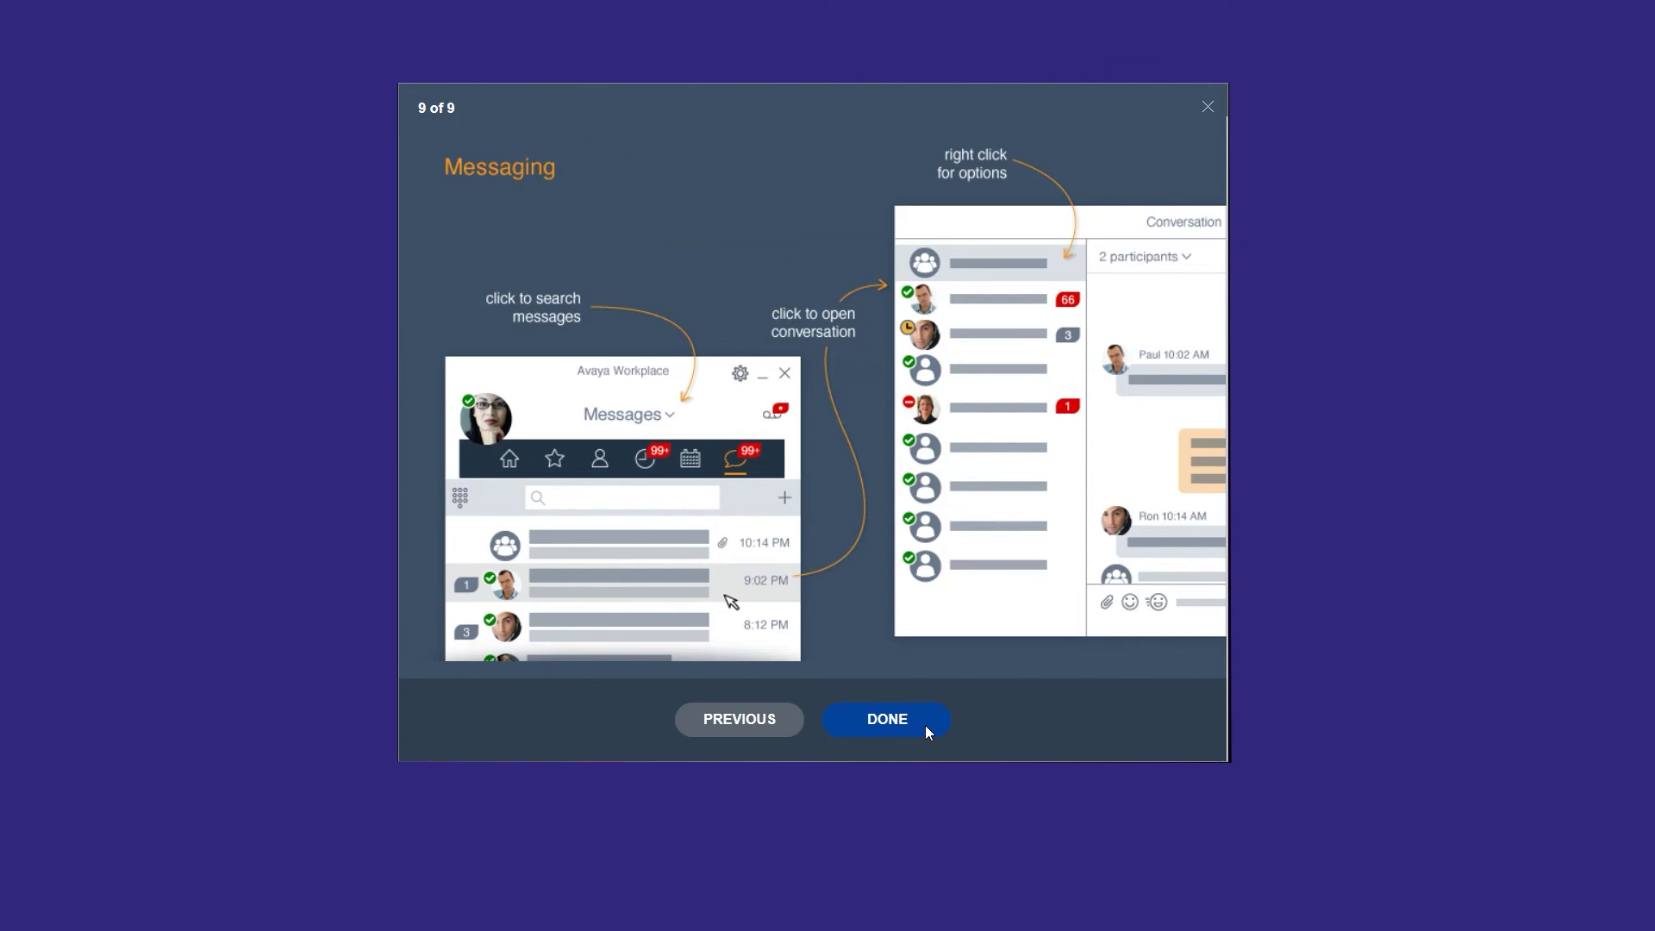
pyautogui.click(924, 725)
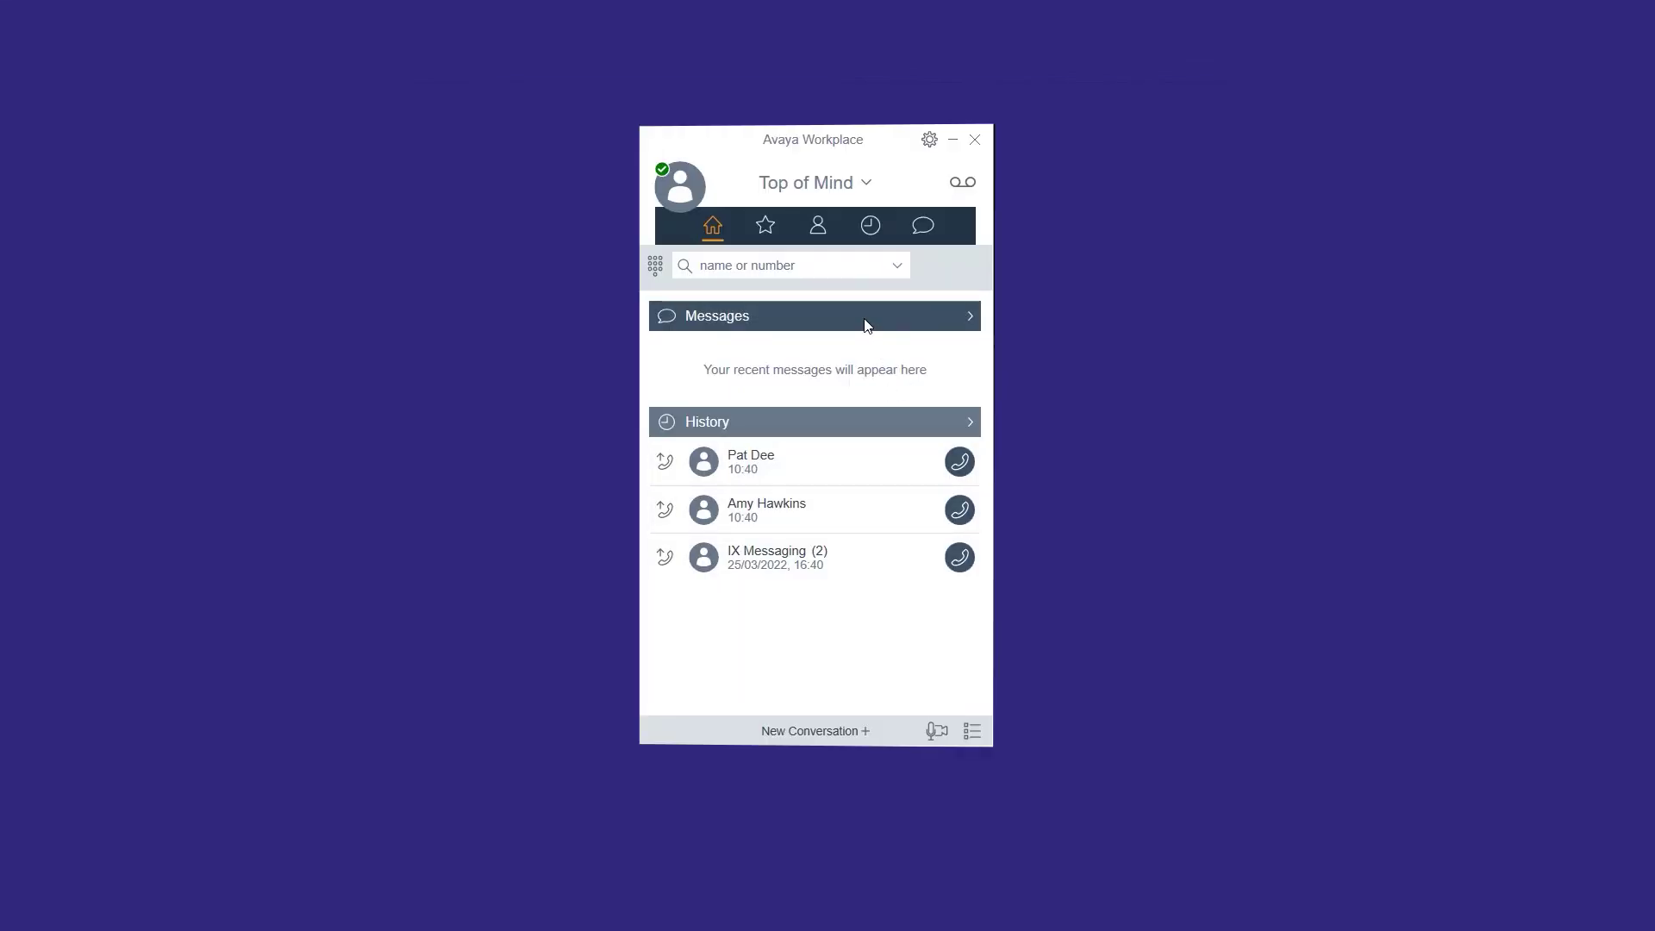